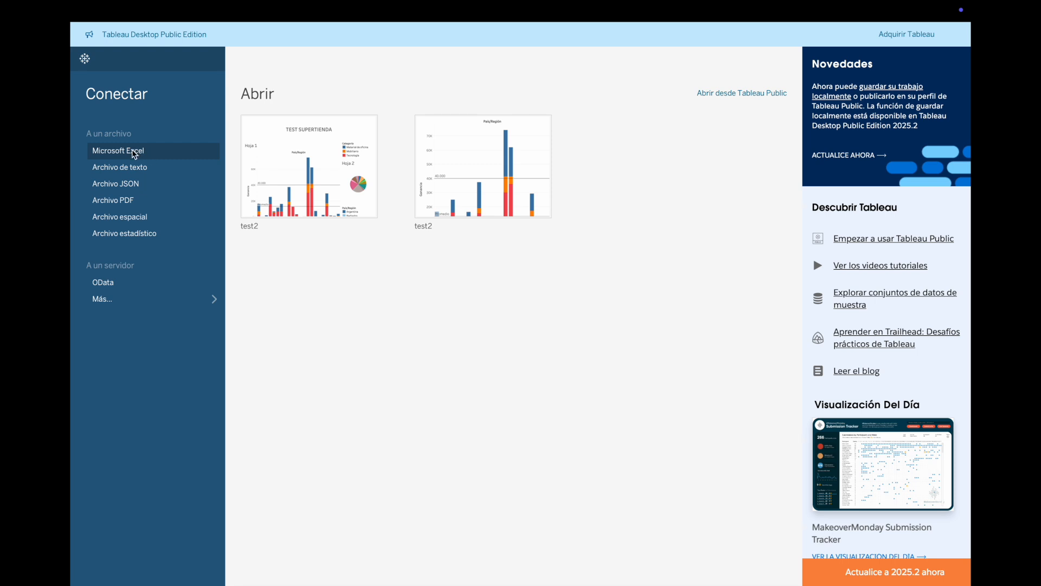
- Connect to the Excel workbook Muestra - Supertienda.xls and add the Devoluciones sheet to the data model
click(135, 153)
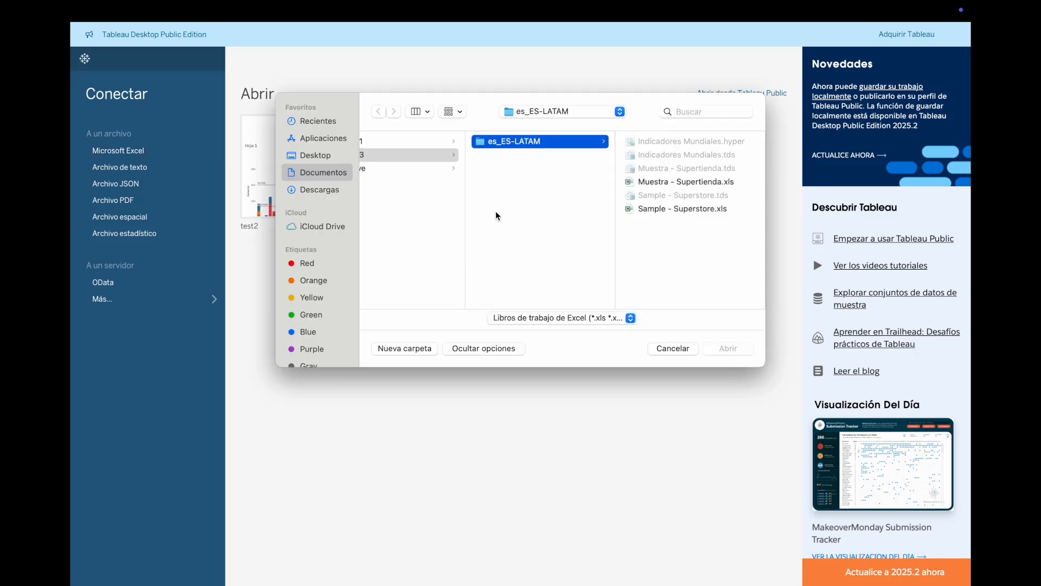
double_click(675, 182)
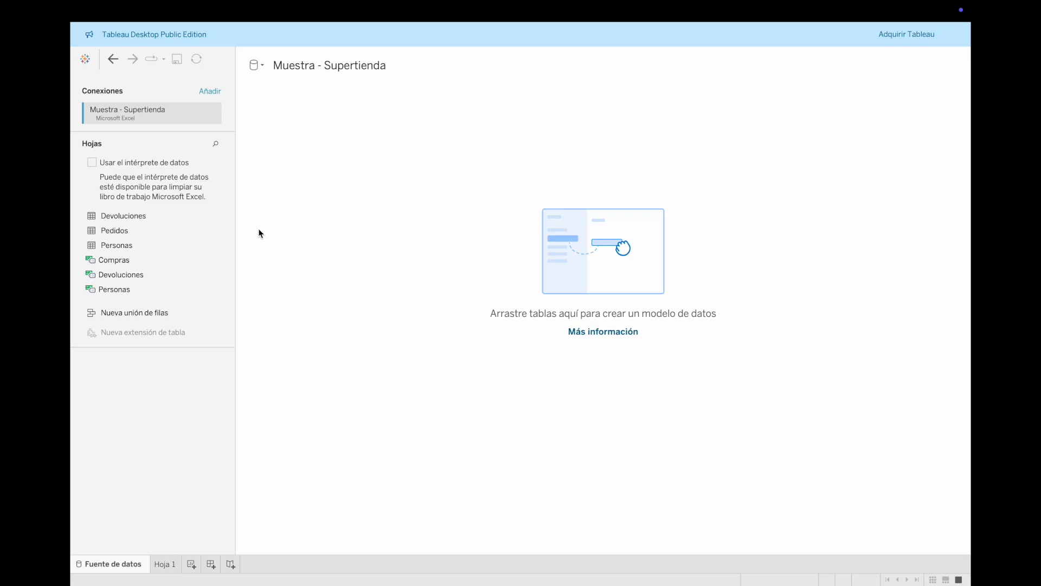
drag(136, 219, 325, 148)
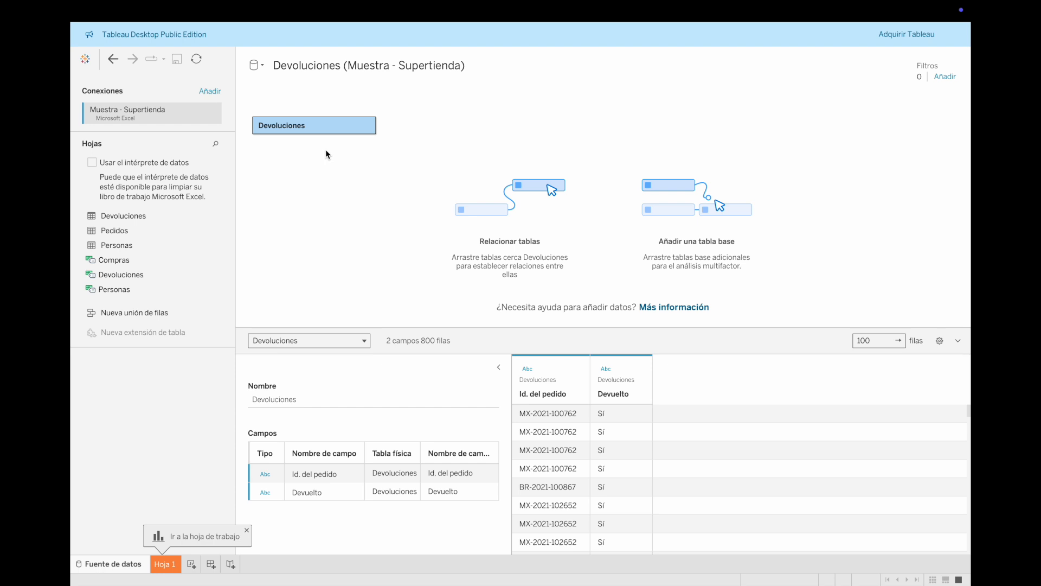
- Look through the data rows of the Devoluciones table
scroll(575, 451, down, 3)
scroll(576, 451, up, 3)
scroll(573, 423, up, 1)
scroll(573, 424, down, 5)
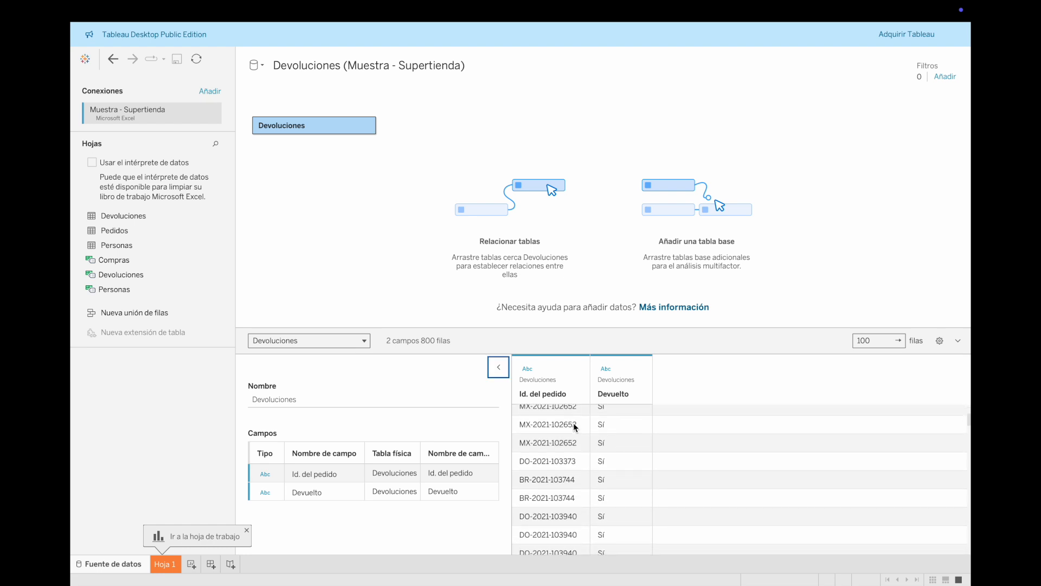
scroll(574, 423, up, 5)
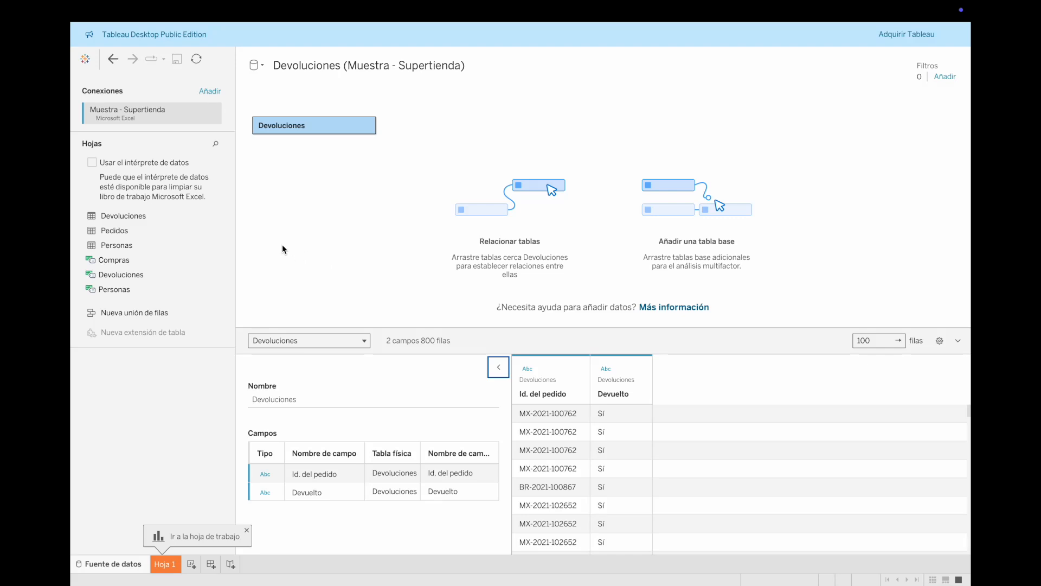
- Add the Pedidos sheet related to Devoluciones, and review the relationship's matching fields and performance options
drag(117, 230, 413, 133)
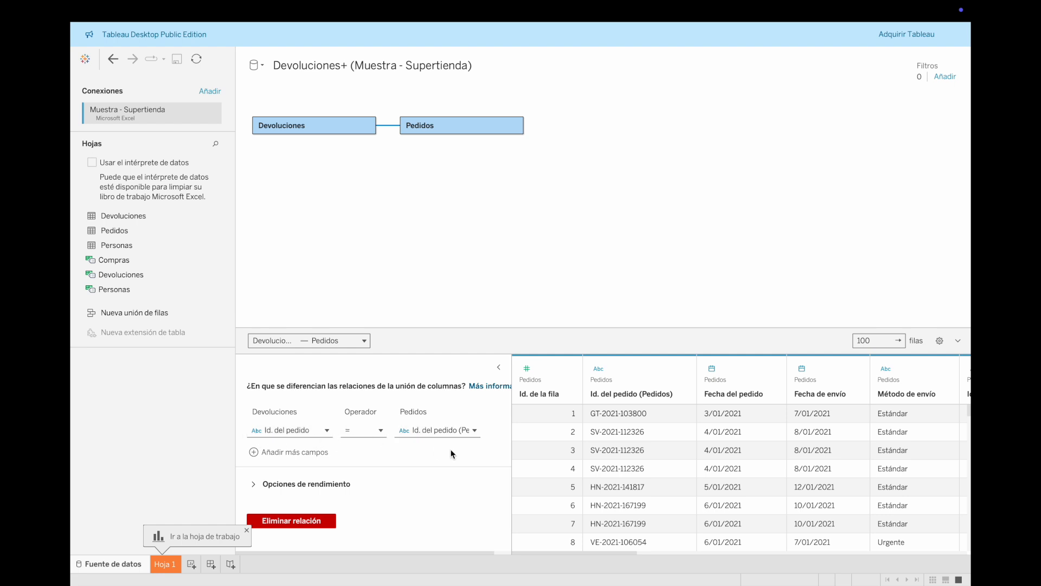
click(325, 430)
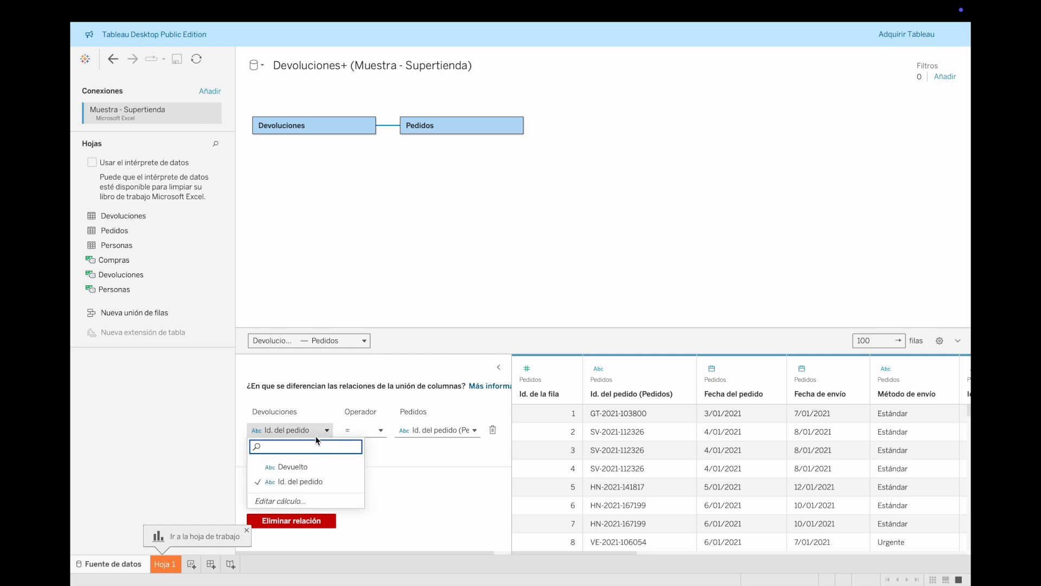
click(437, 430)
click(379, 456)
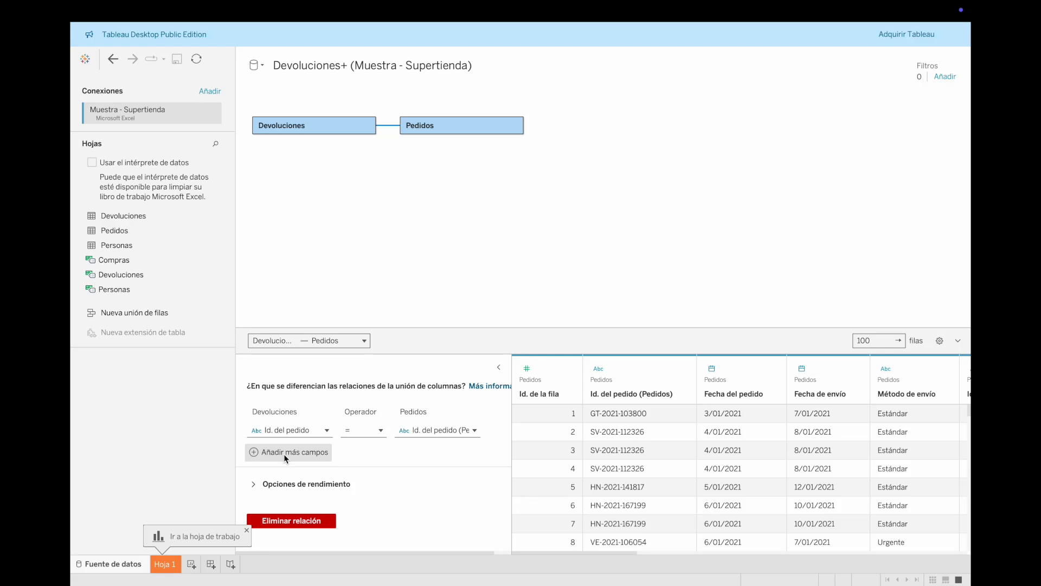
click(259, 483)
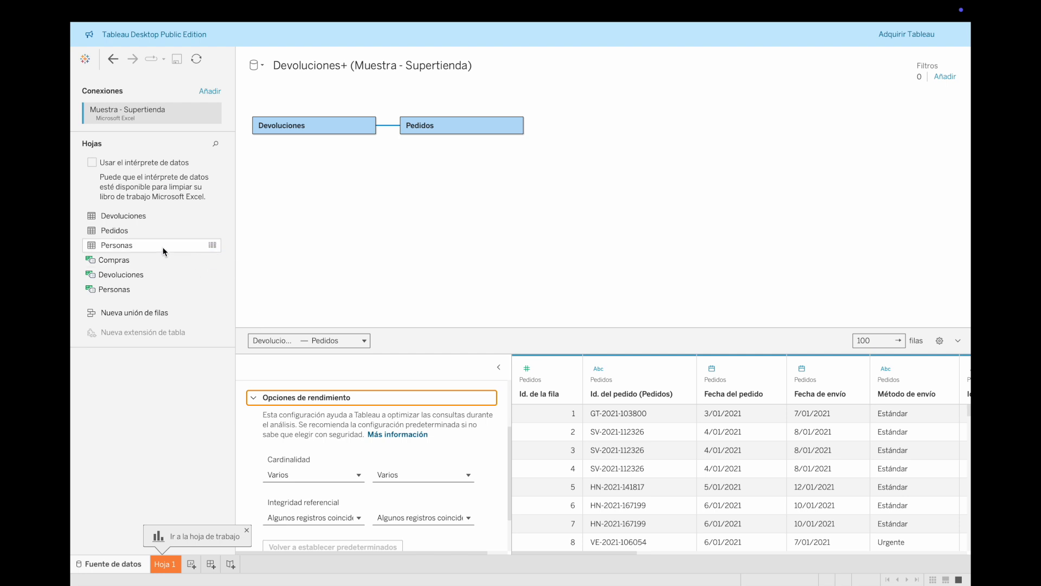
- Add the Personas sheet related to Pedidos in the data model, and open the worksheet Hoja 1
drag(163, 246, 587, 127)
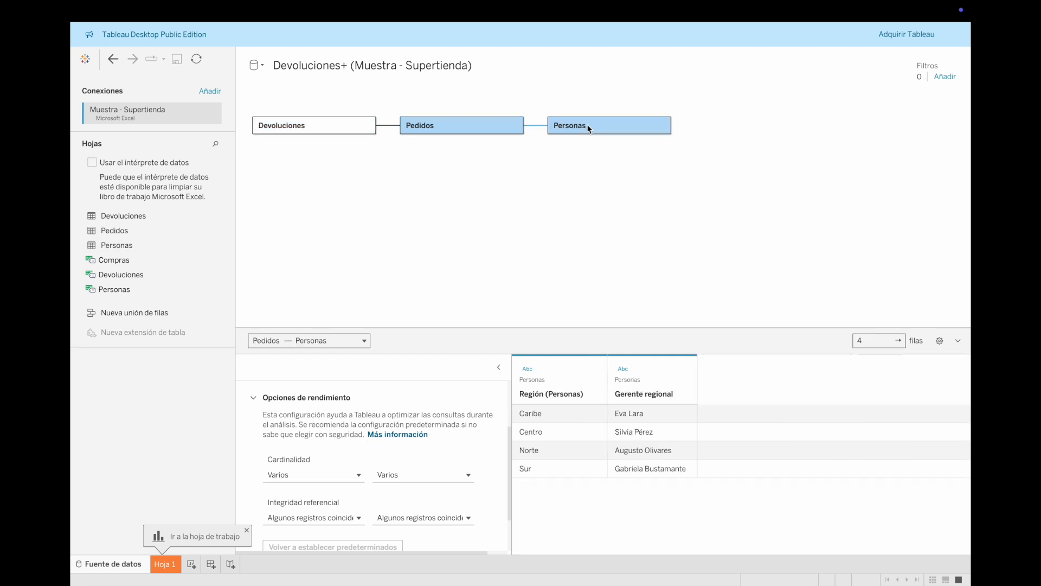
click(537, 125)
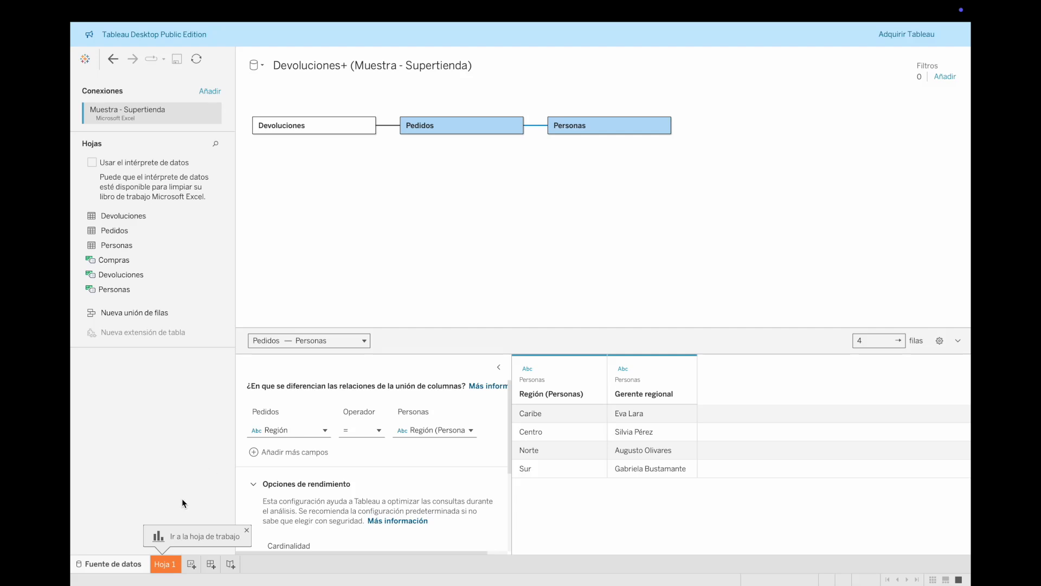
click(162, 564)
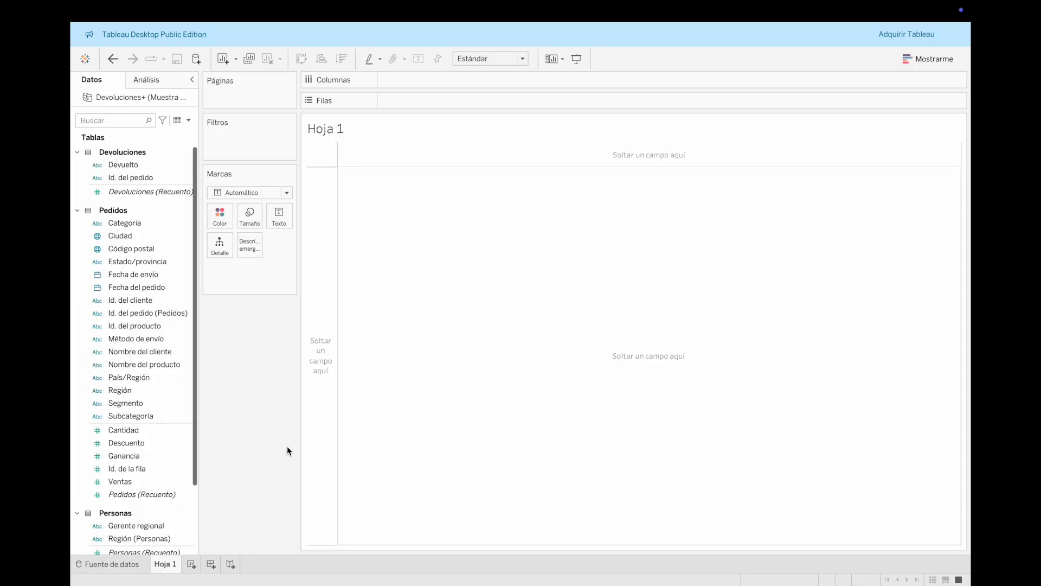
- Glance at the available chart types and collapse the field lists of Devoluciones, Pedidos and Personas
click(172, 413)
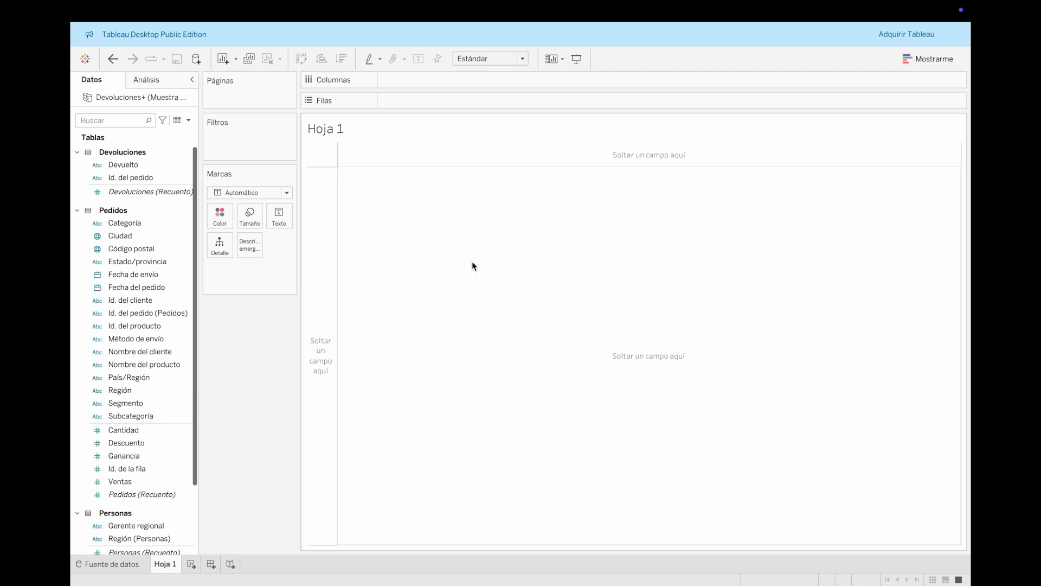
click(922, 59)
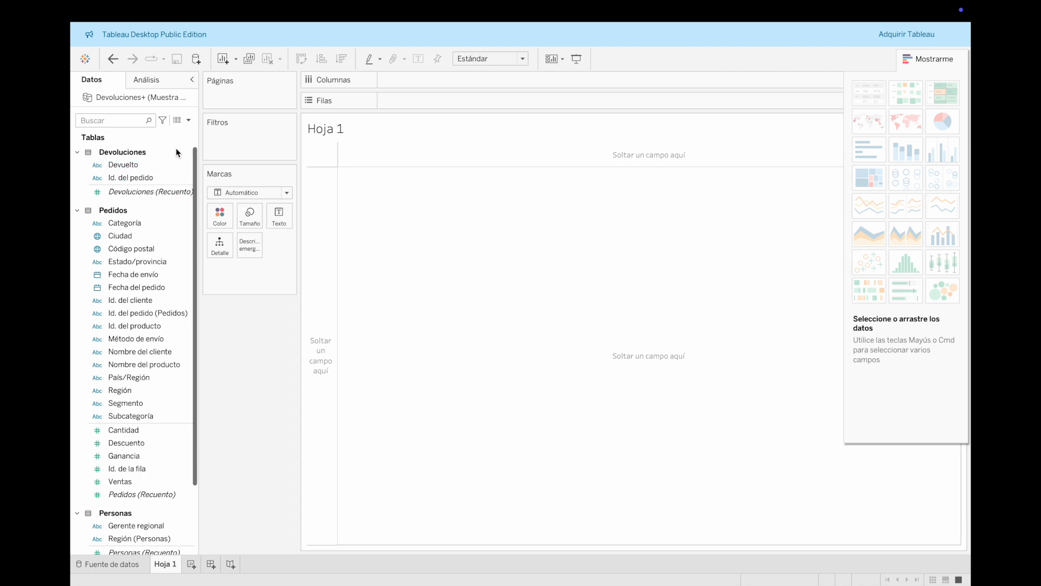
click(77, 152)
click(77, 169)
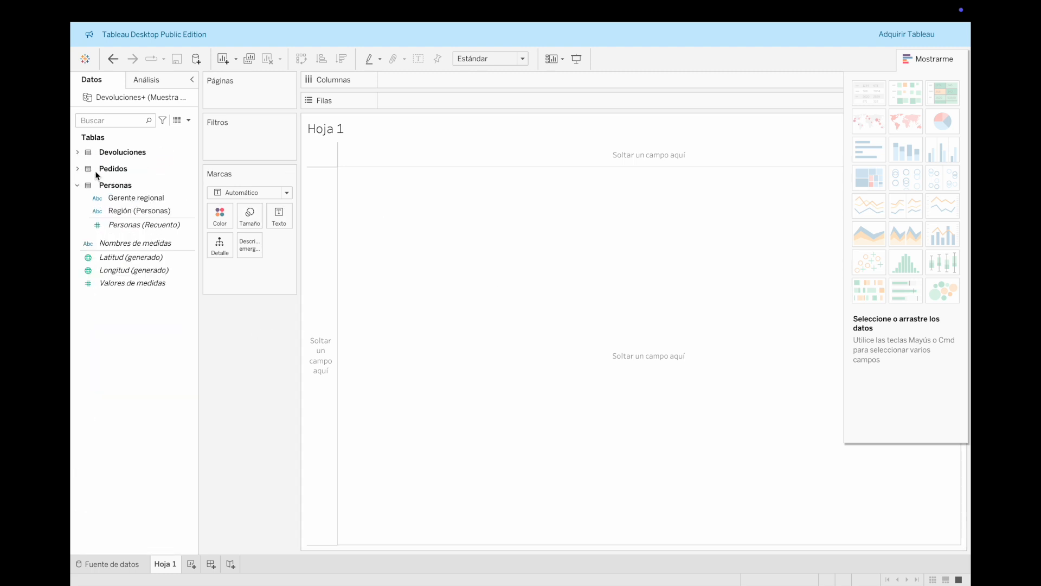
click(928, 59)
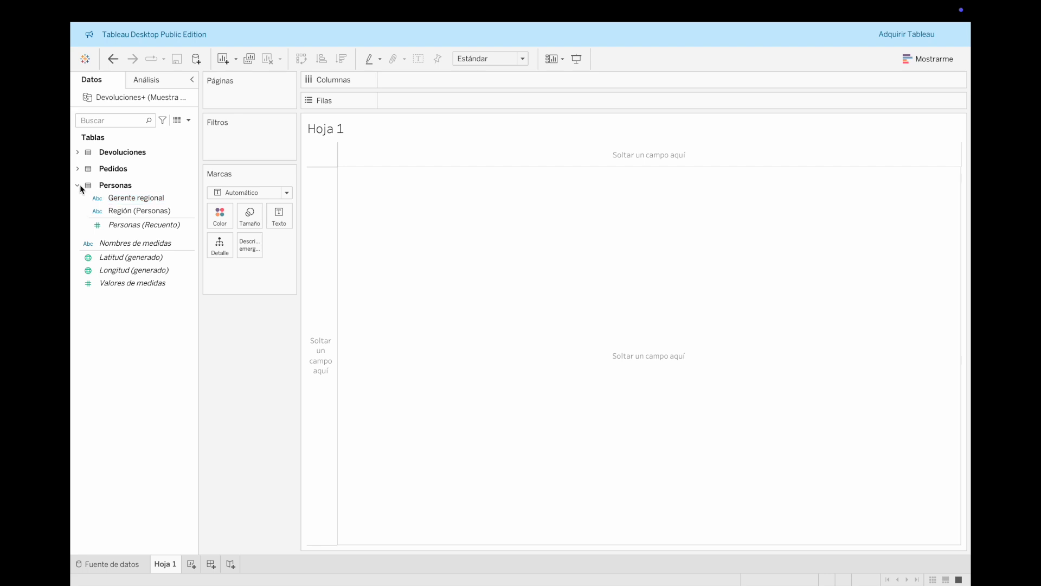
click(78, 186)
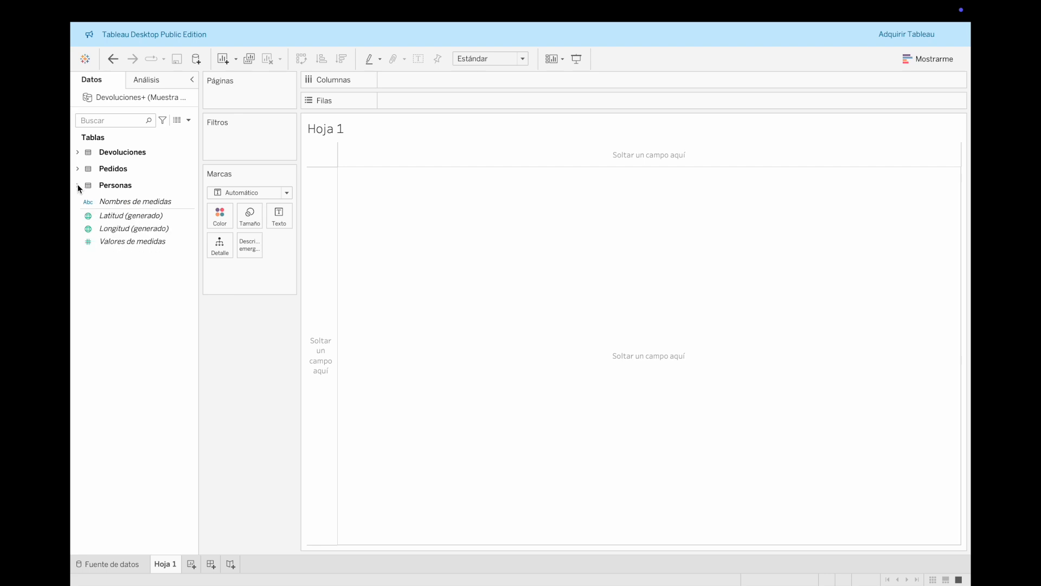
- Check the data source and return to Hoja 1, expanding the Devoluciones and Pedidos tables to review their fields
click(113, 565)
click(161, 564)
click(77, 151)
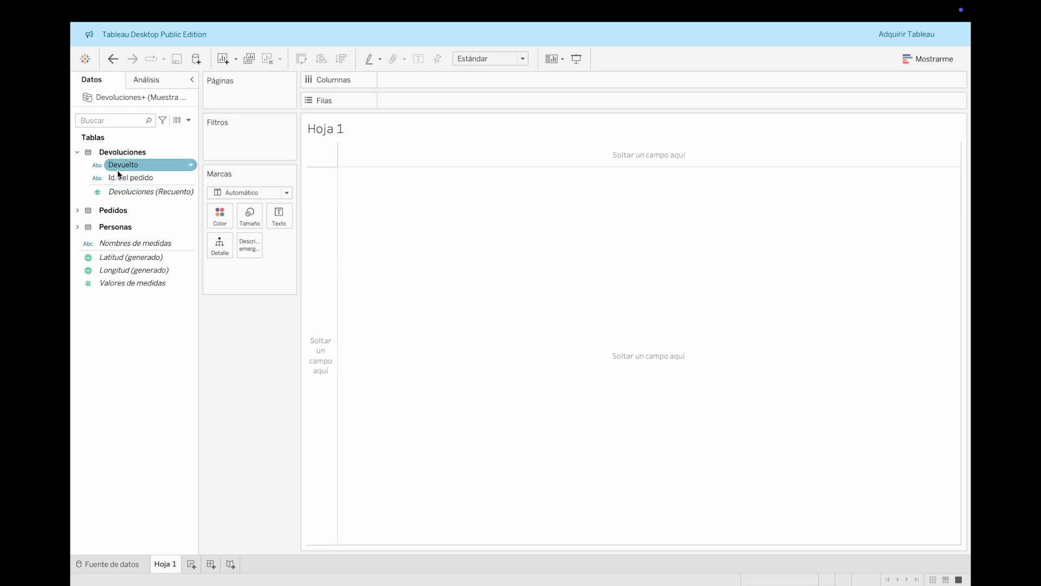
click(78, 210)
click(108, 176)
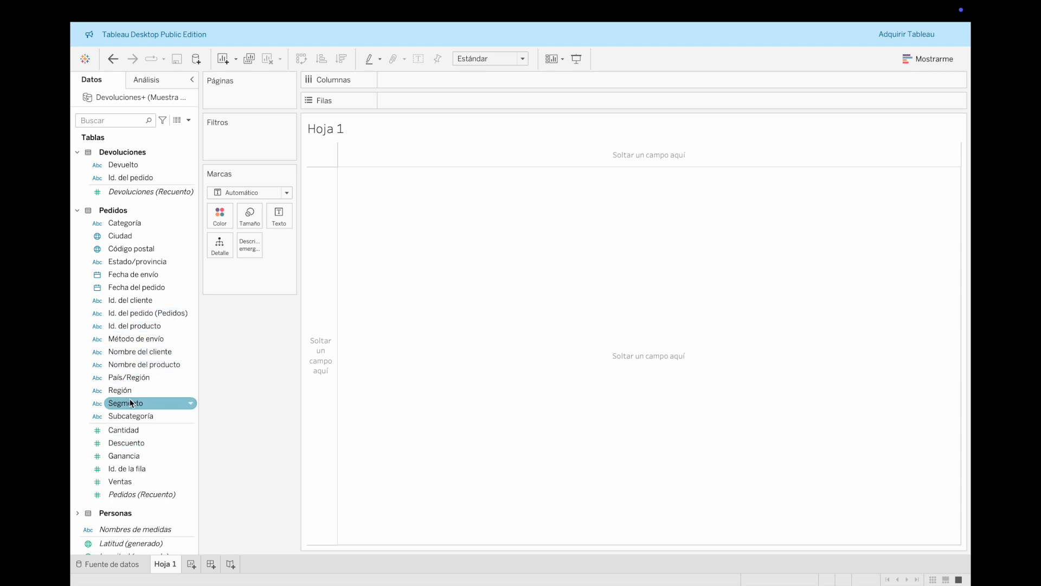
scroll(131, 402, down, 1)
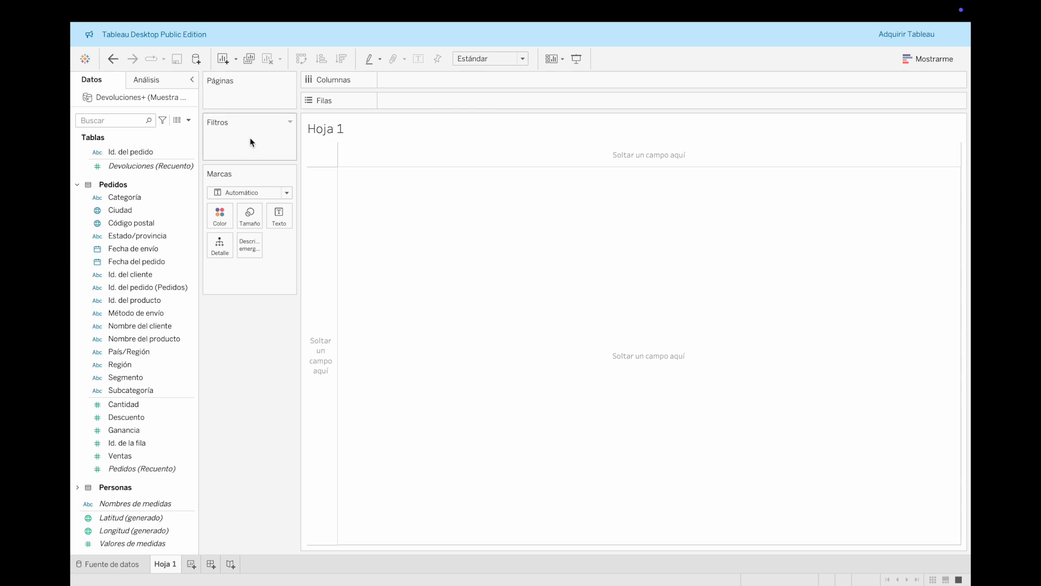
- Add a Categoría filter that includes Material de oficina, Mobiliario and Tecnología, and review its settings
click(131, 198)
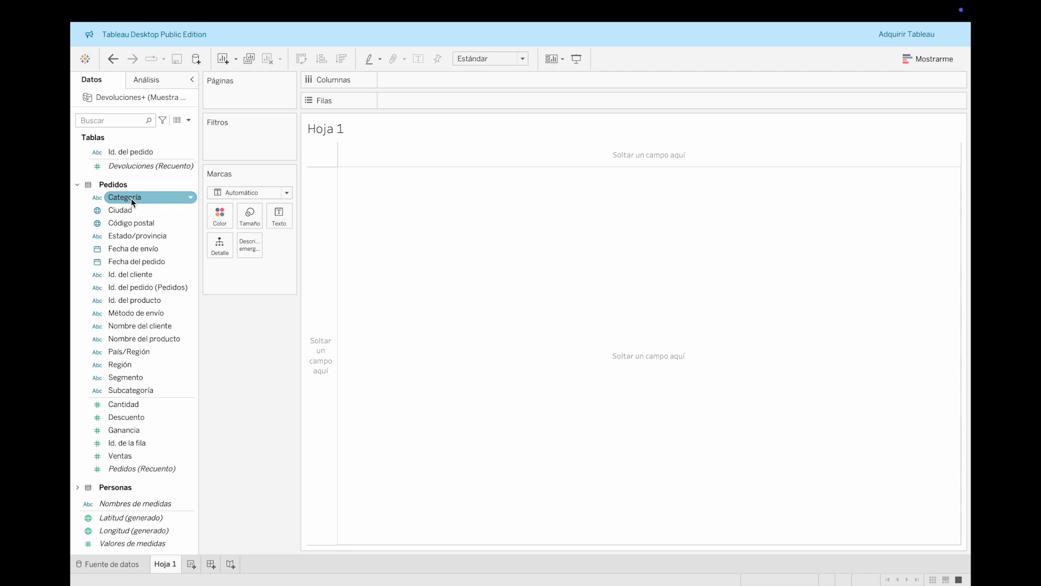
drag(132, 197, 252, 142)
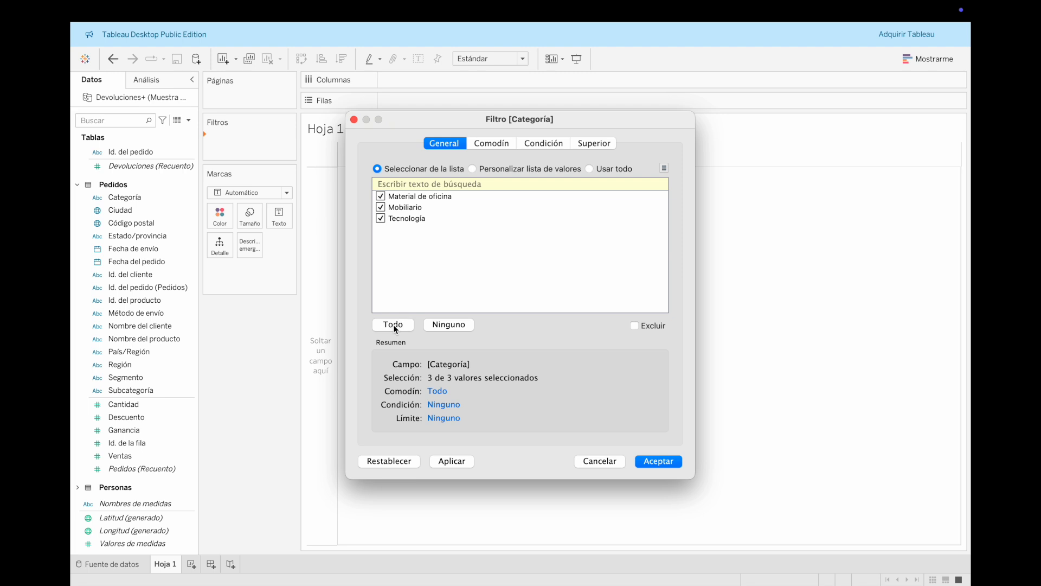
click(668, 464)
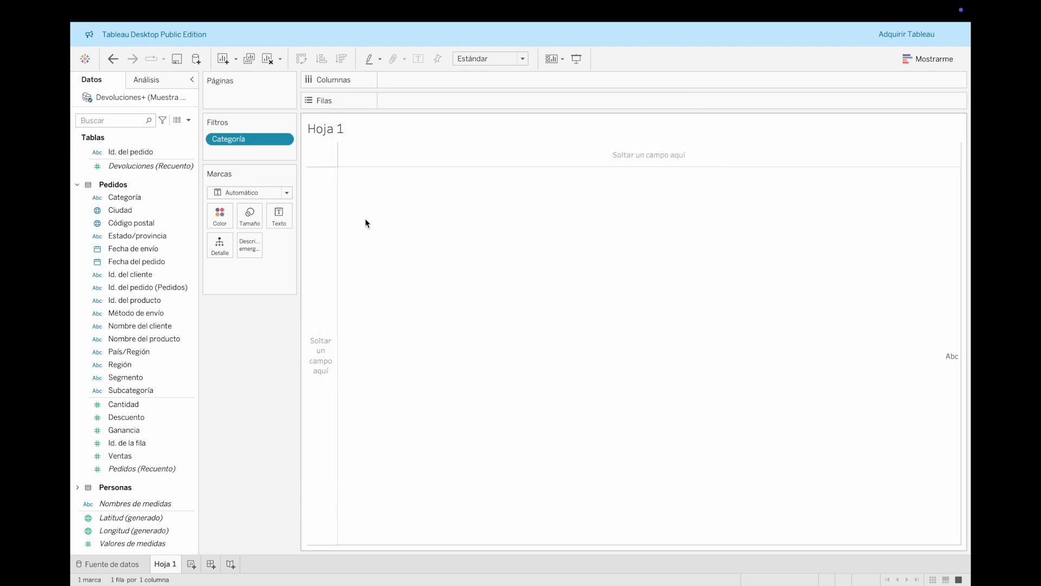
click(283, 139)
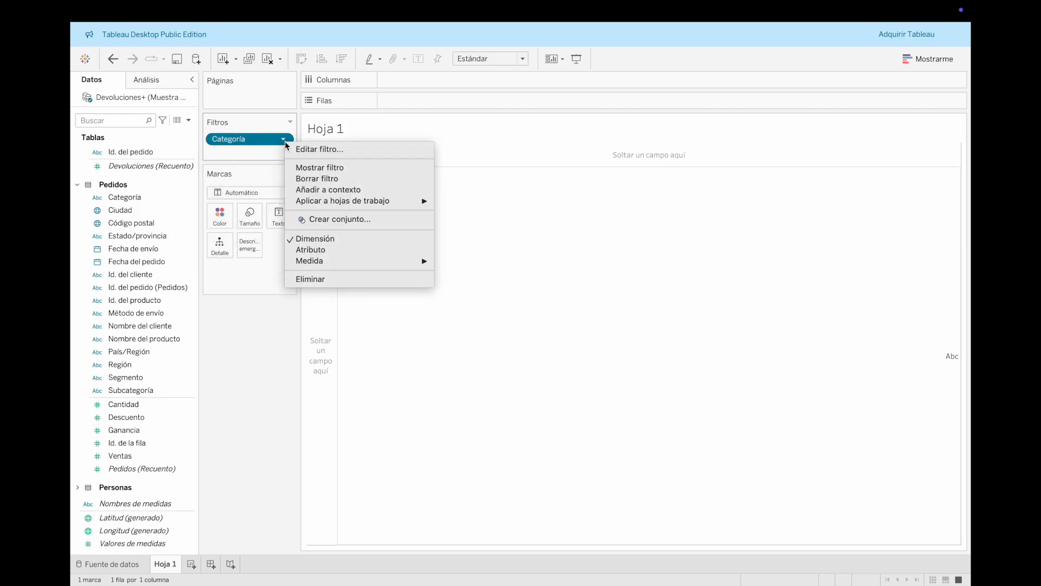
click(321, 151)
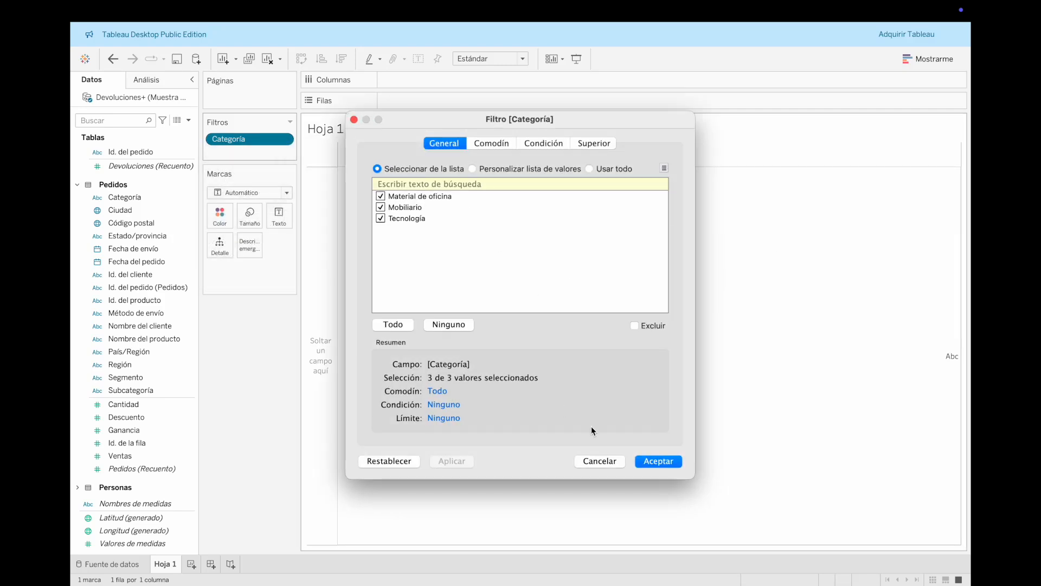
click(666, 462)
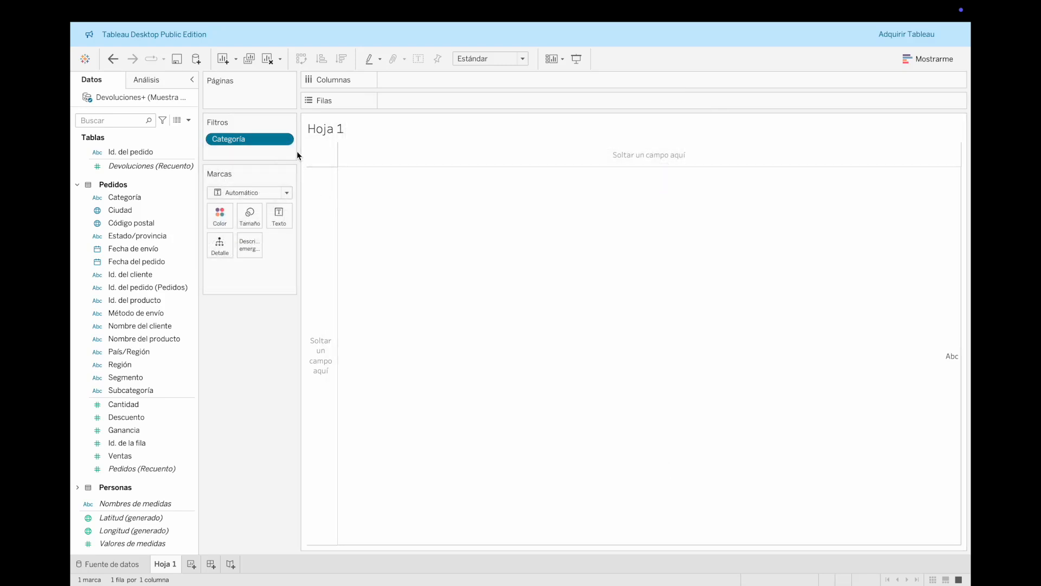
- Show the Categoría filter beside the view to try toggling its three values, and remove the filter from the sheet
click(285, 141)
click(324, 167)
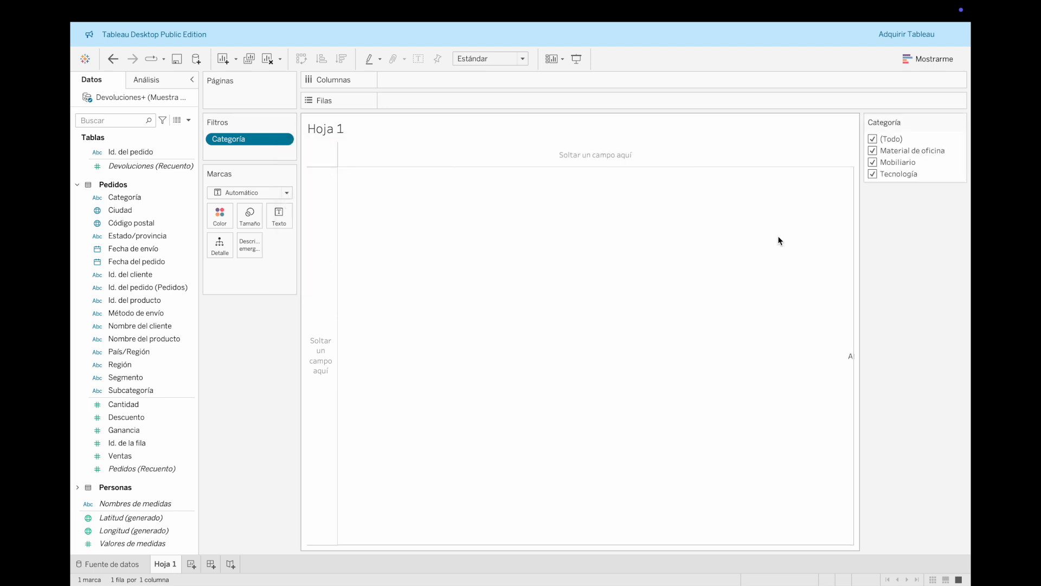
click(873, 151)
click(873, 162)
click(873, 172)
drag(263, 140, 152, 190)
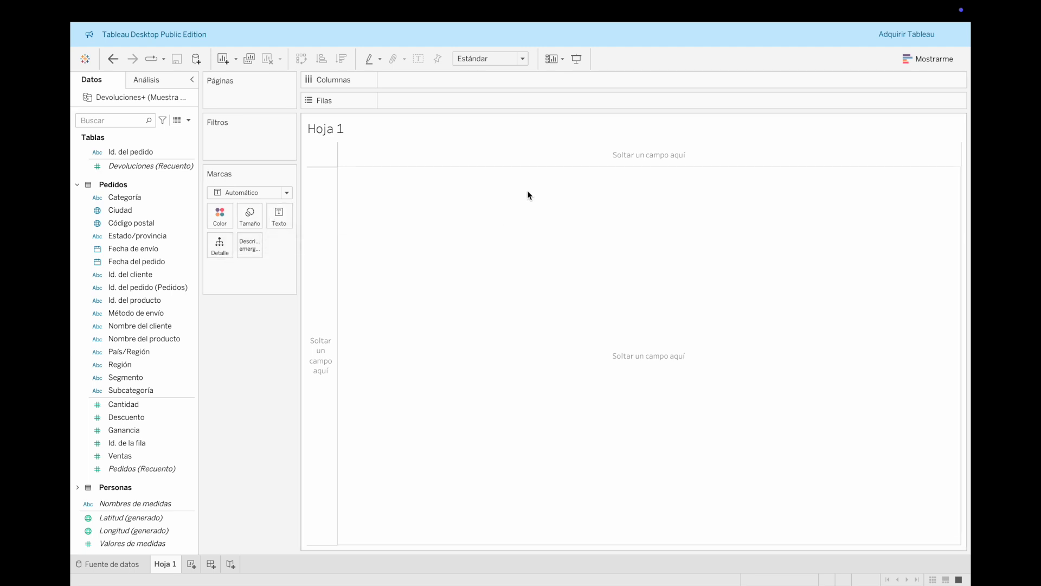
- Review the chart types offered for the empty worksheet
click(920, 59)
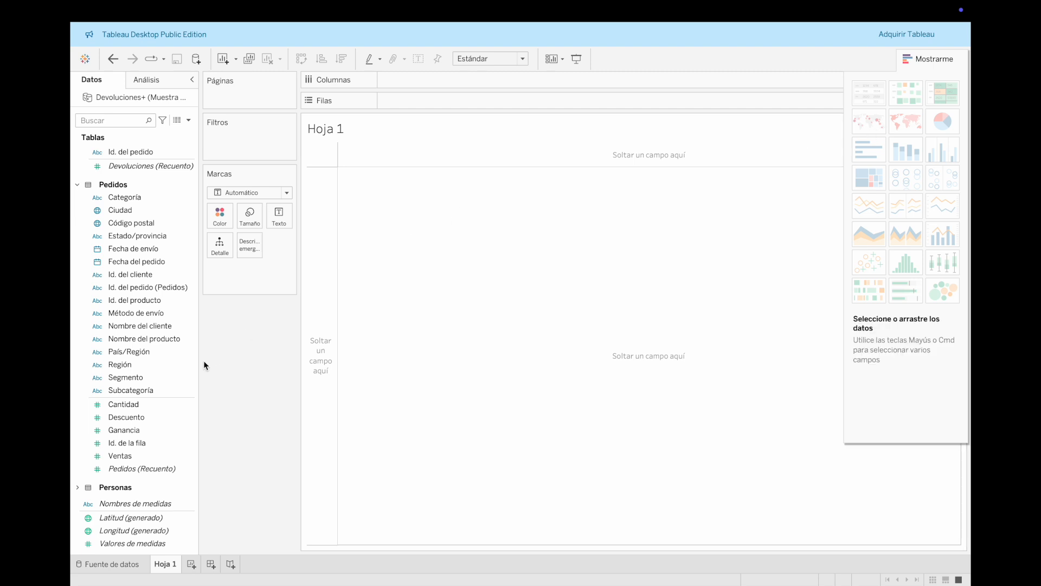
click(136, 431)
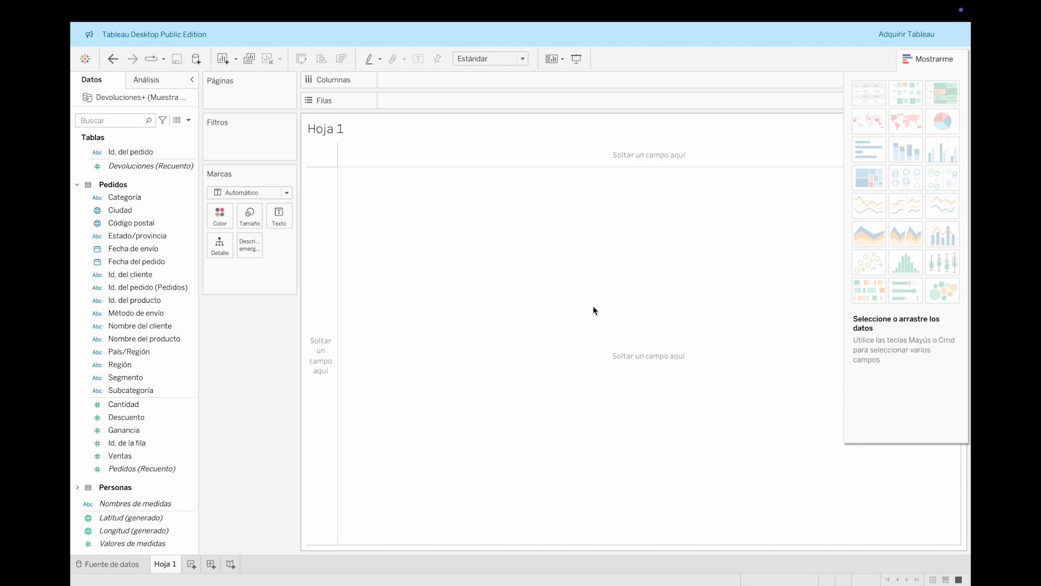
click(174, 405)
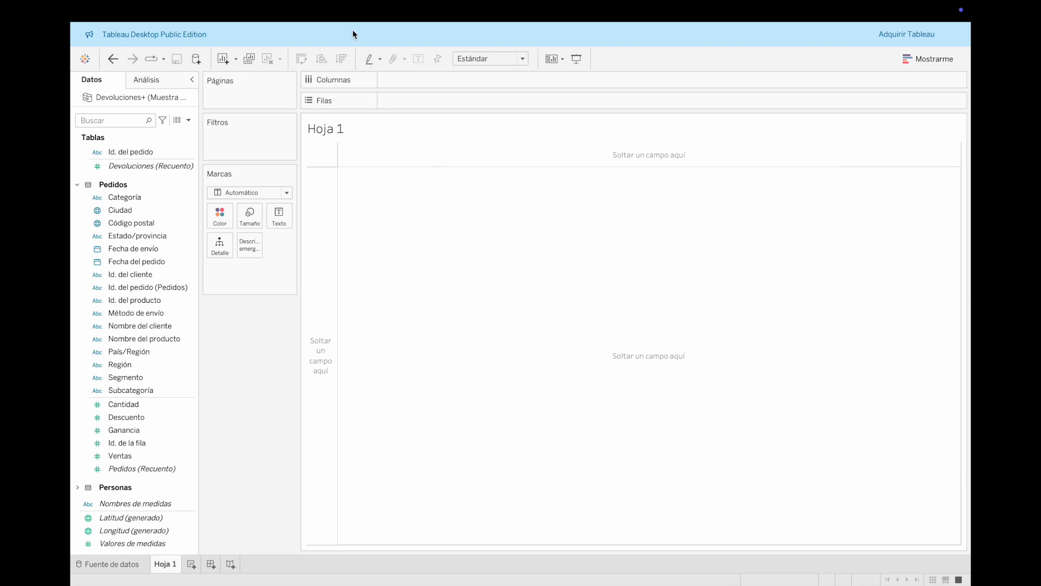
mouse_move(185, 1)
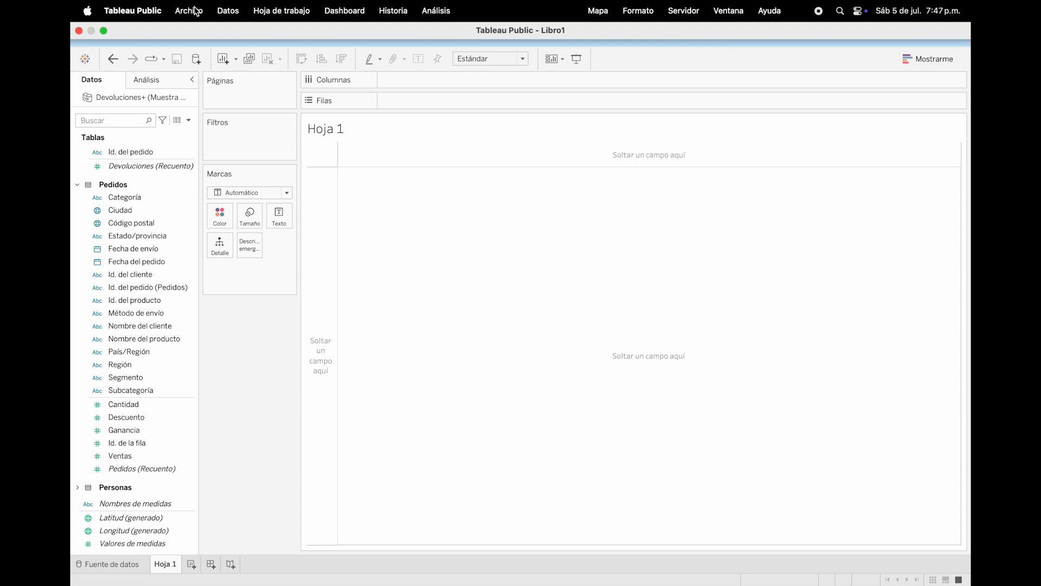
click(195, 11)
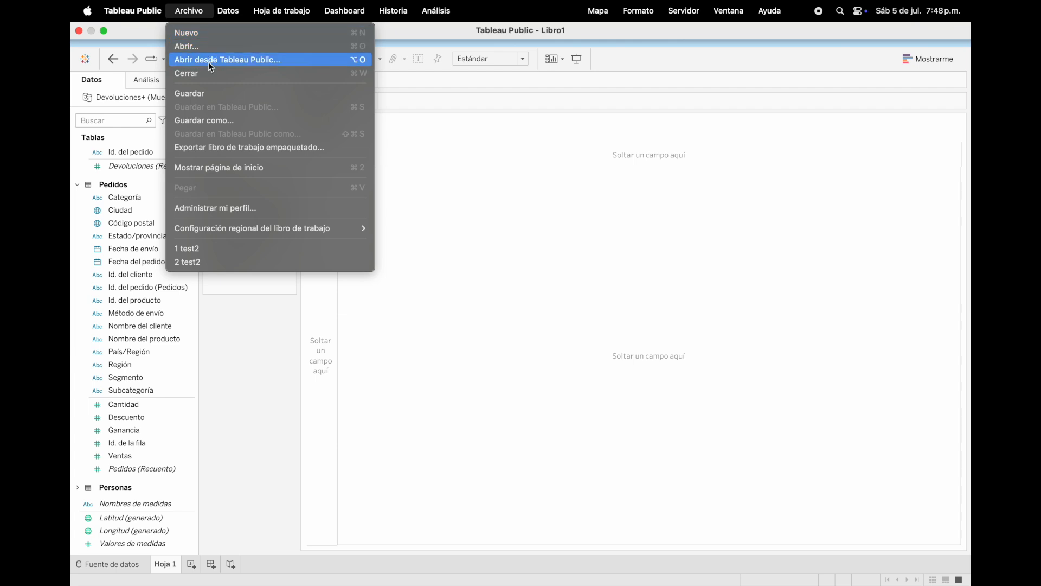
mouse_move(231, 14)
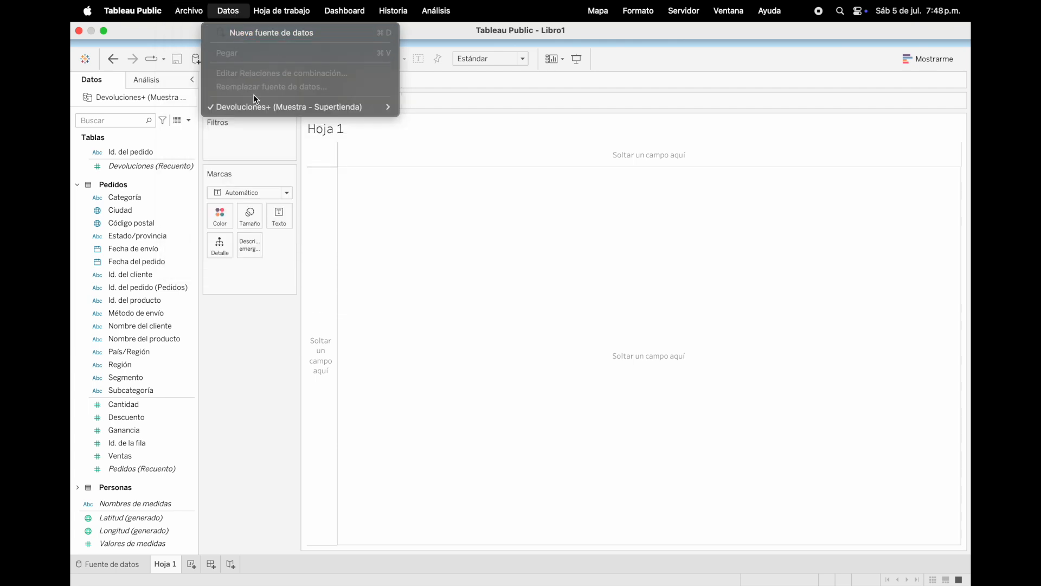
mouse_move(257, 111)
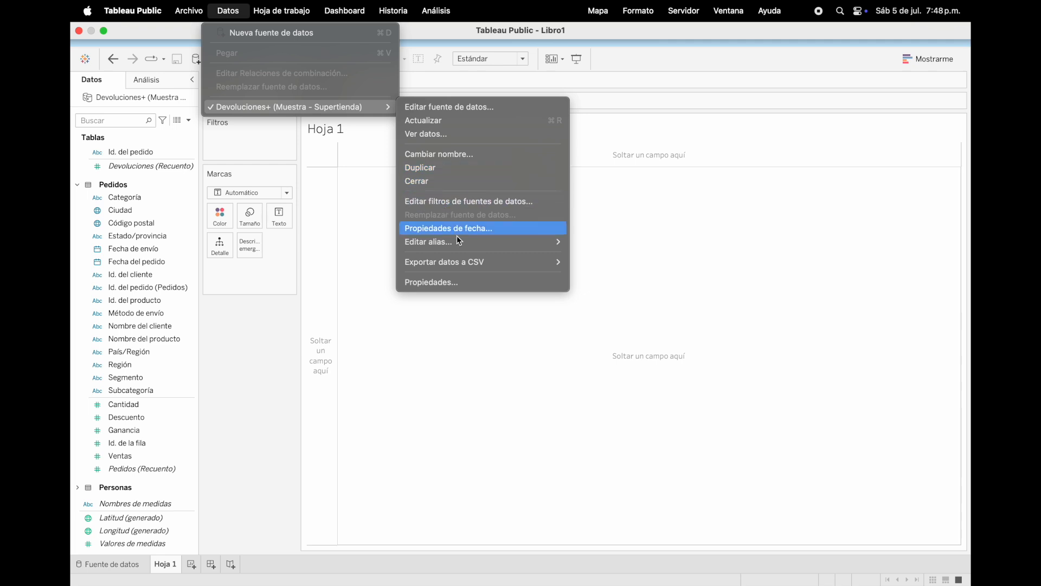
- Review the commands available for the data source, worksheet, analysis, maps, formatting, server and workbook files
mouse_move(454, 268)
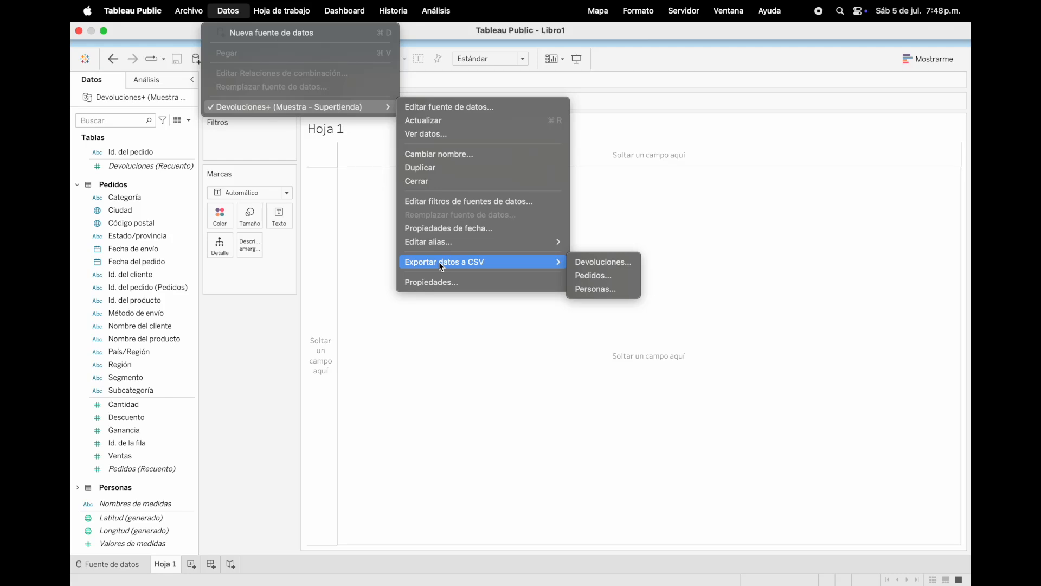
mouse_move(292, 8)
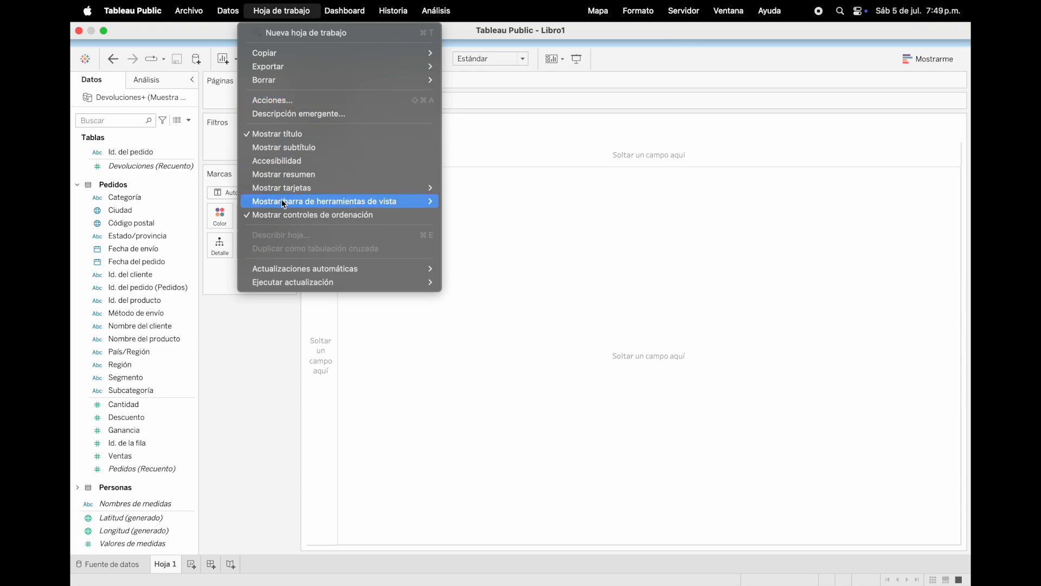
mouse_move(397, 4)
mouse_move(443, 8)
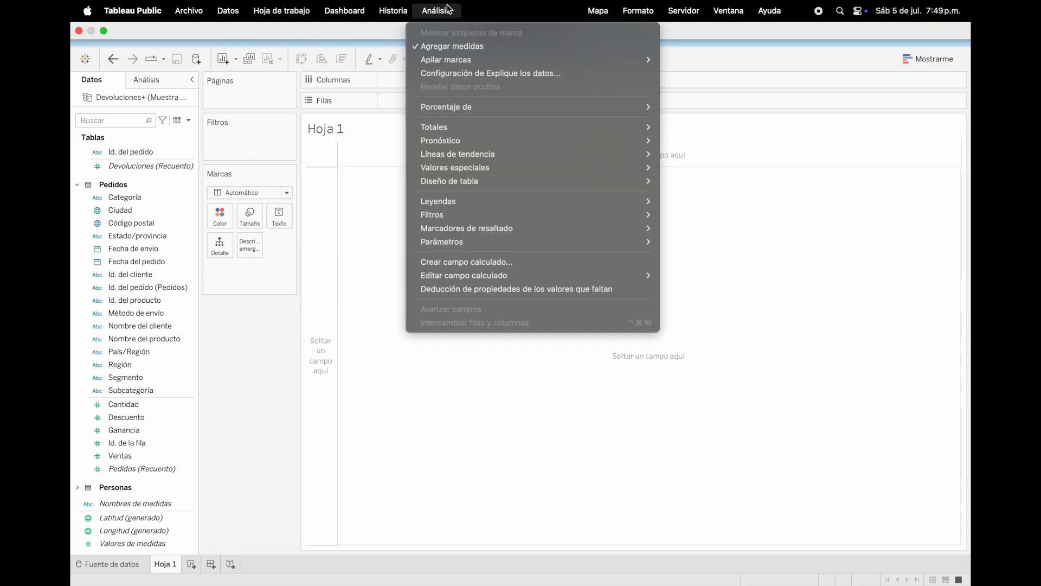
mouse_move(456, 182)
click(246, 362)
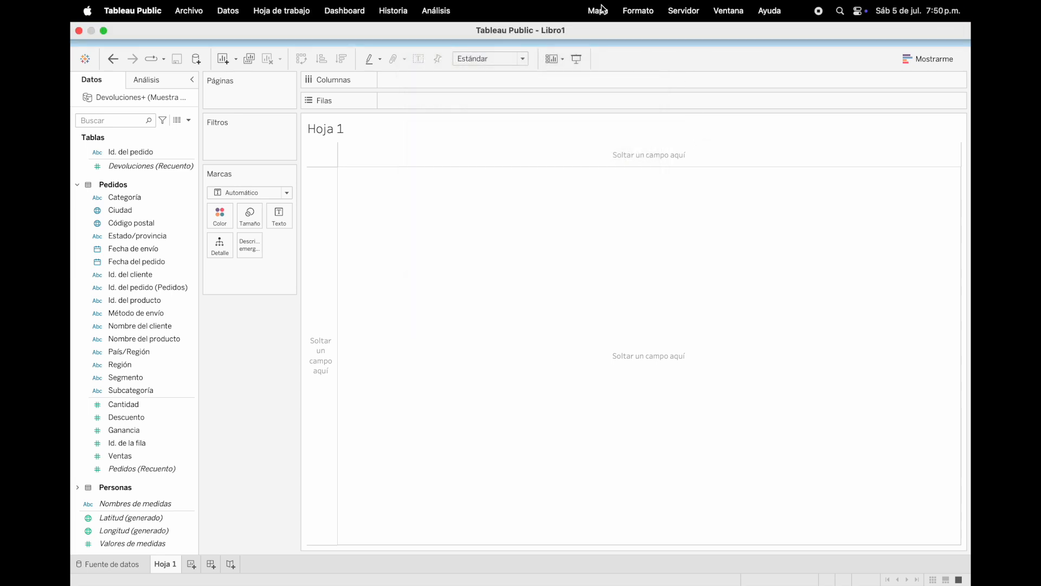
click(598, 11)
mouse_move(639, 12)
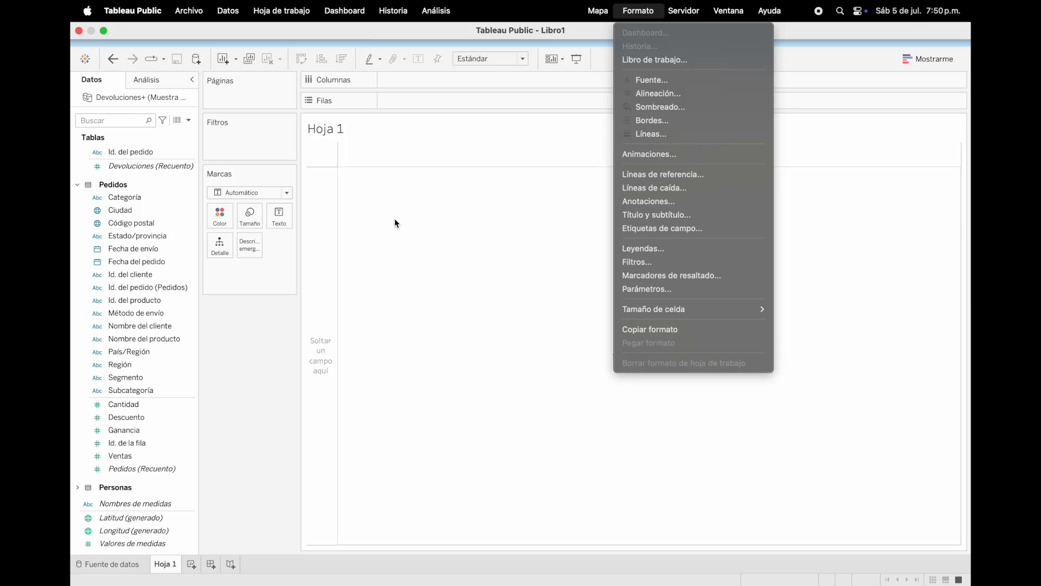
mouse_move(685, 4)
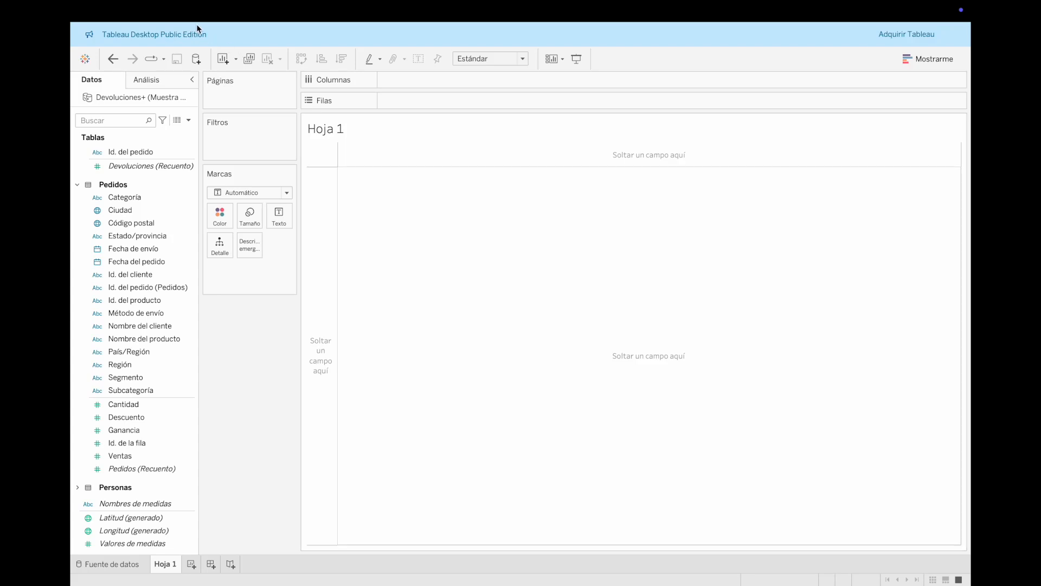
click(183, 15)
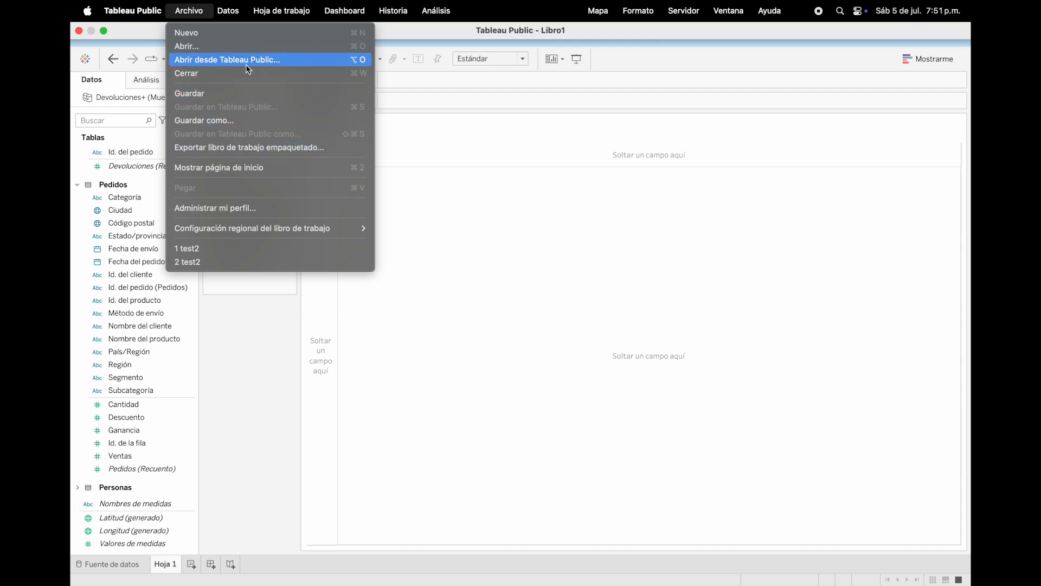
click(424, 226)
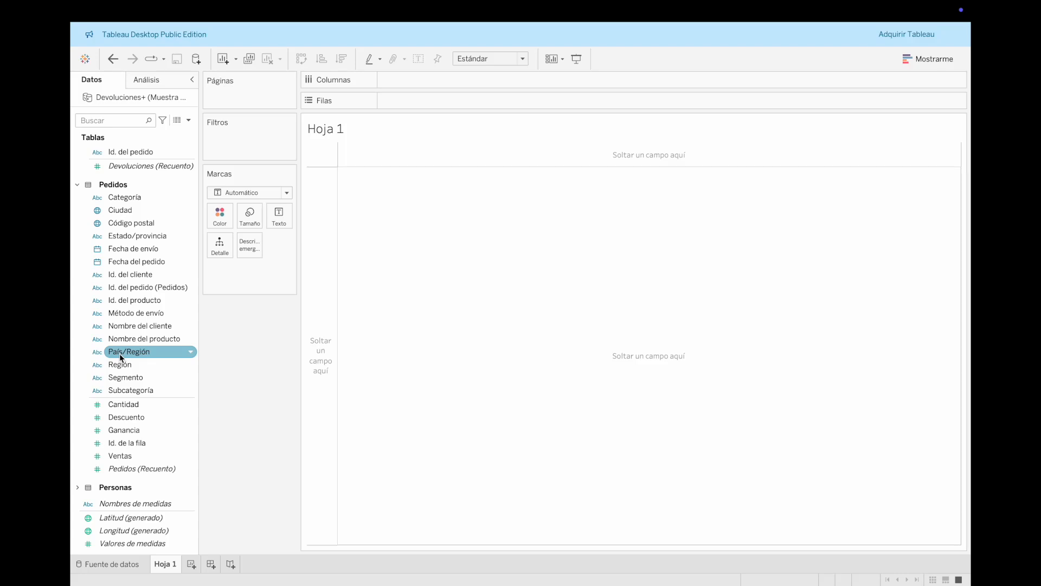
- Build a bar chart with País/Región as columns and the sum of Ganancia as rows
drag(119, 354, 418, 103)
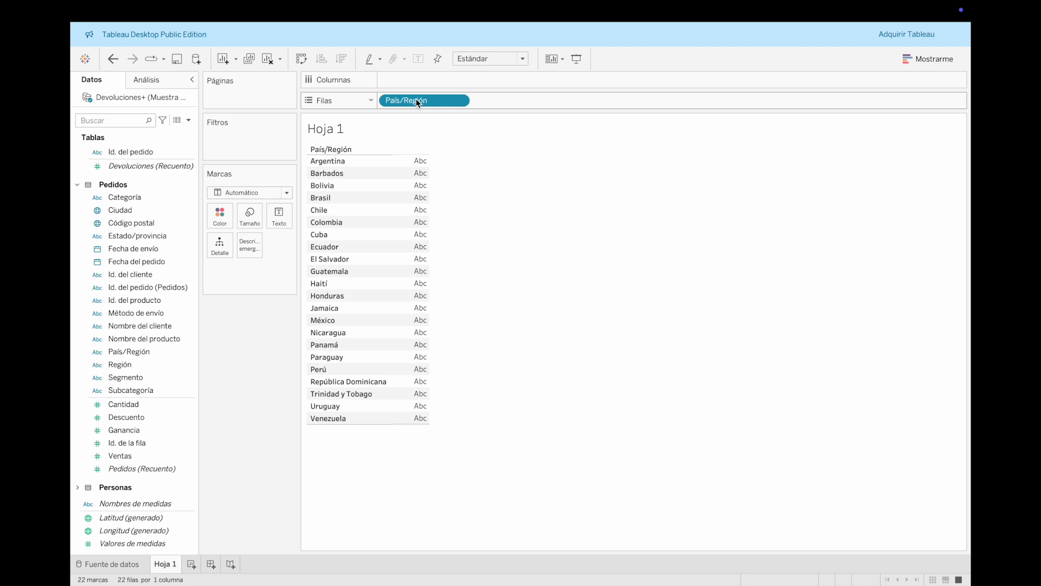
drag(415, 99, 414, 79)
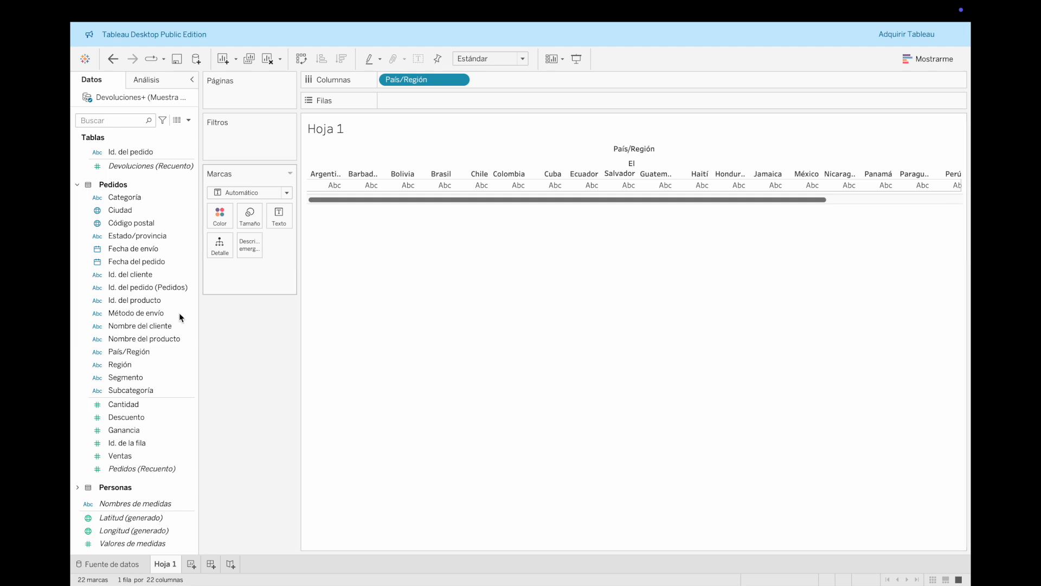
drag(131, 431, 432, 97)
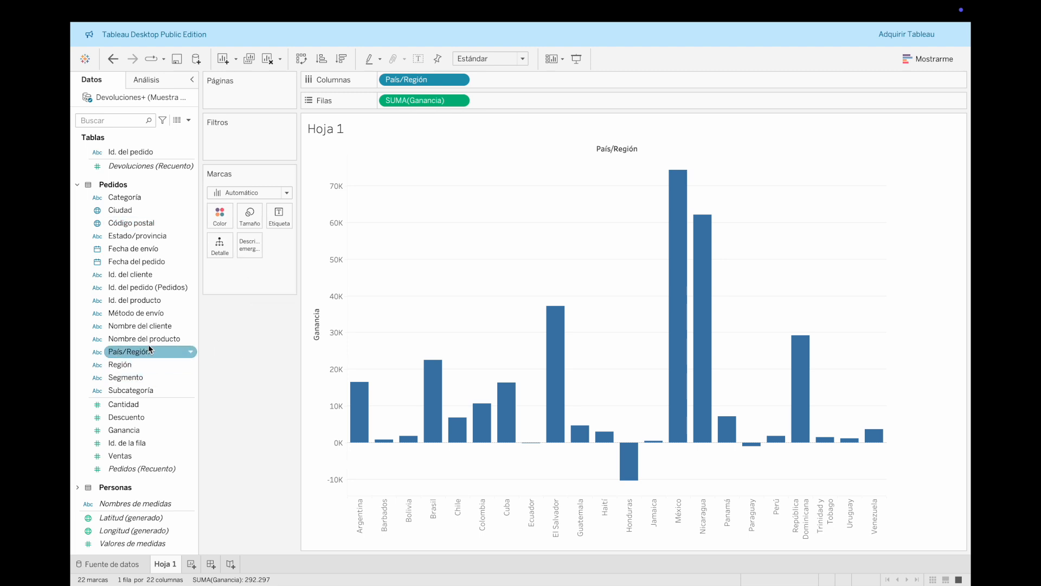
- Color the bars by Categoría and inspect the Mobiliario and Tecnología segments for Guatemala
drag(128, 197, 222, 223)
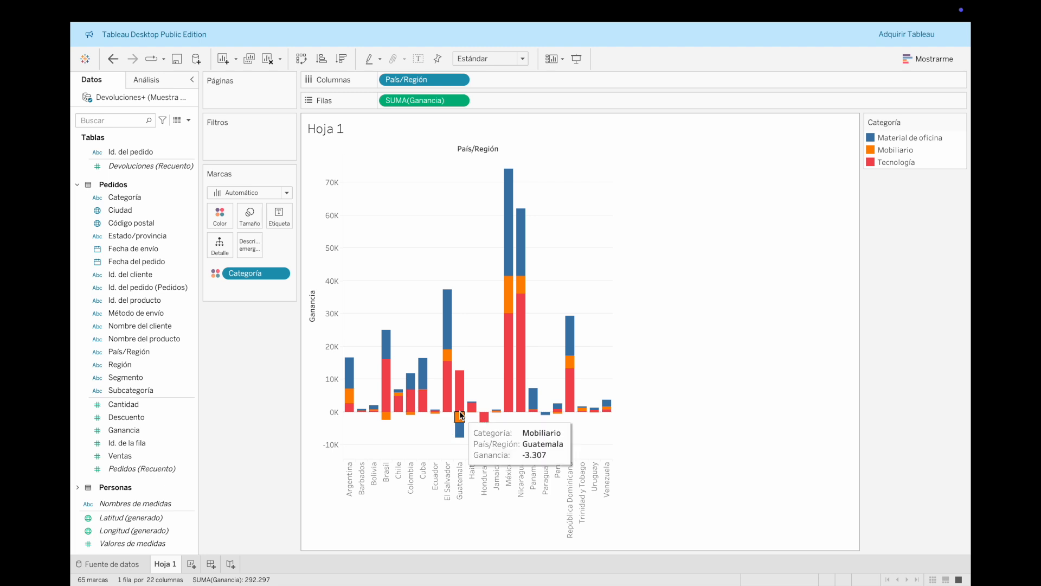
mouse_move(459, 395)
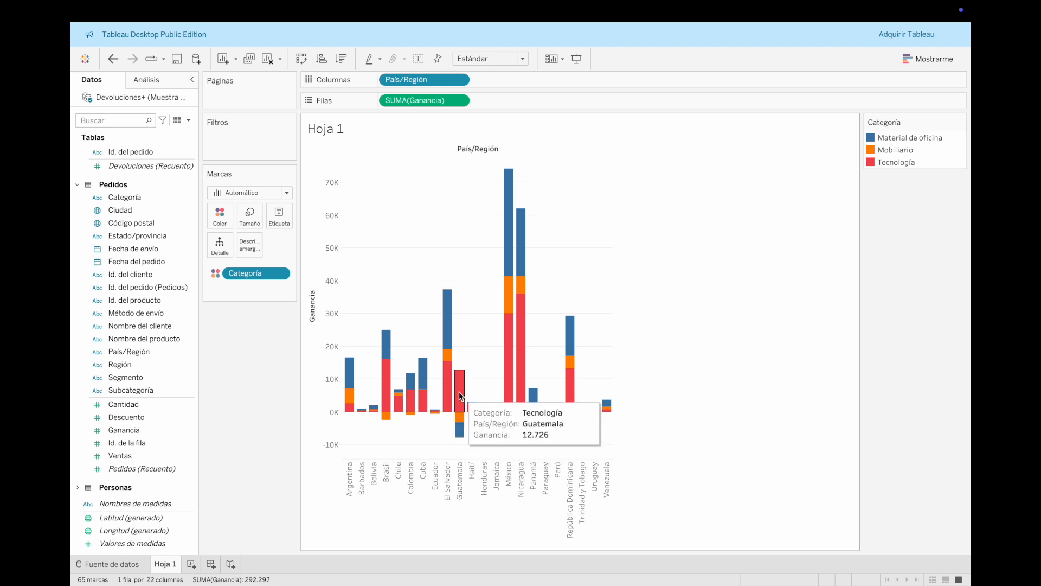
mouse_move(461, 421)
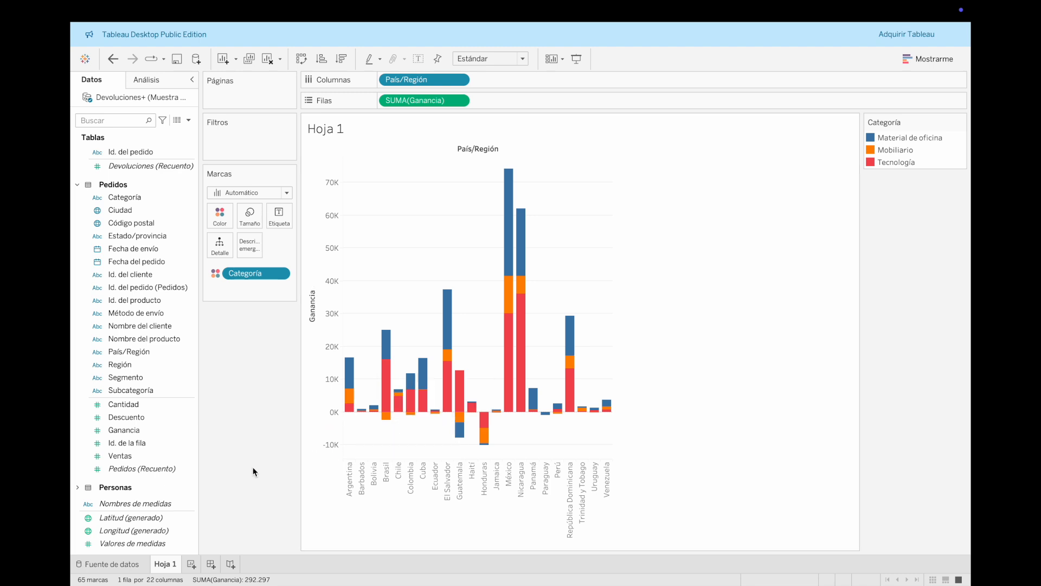
- Rename the Hoja 1 sheet as "Ganancias * Pais"
double_click(166, 565)
text(Ganancias * Pais)
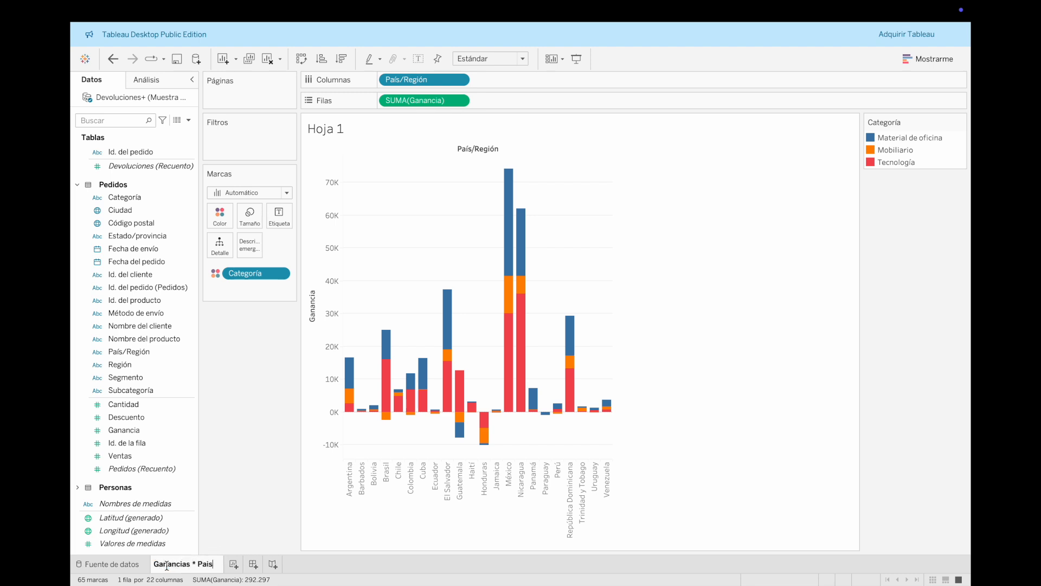
key(Return)
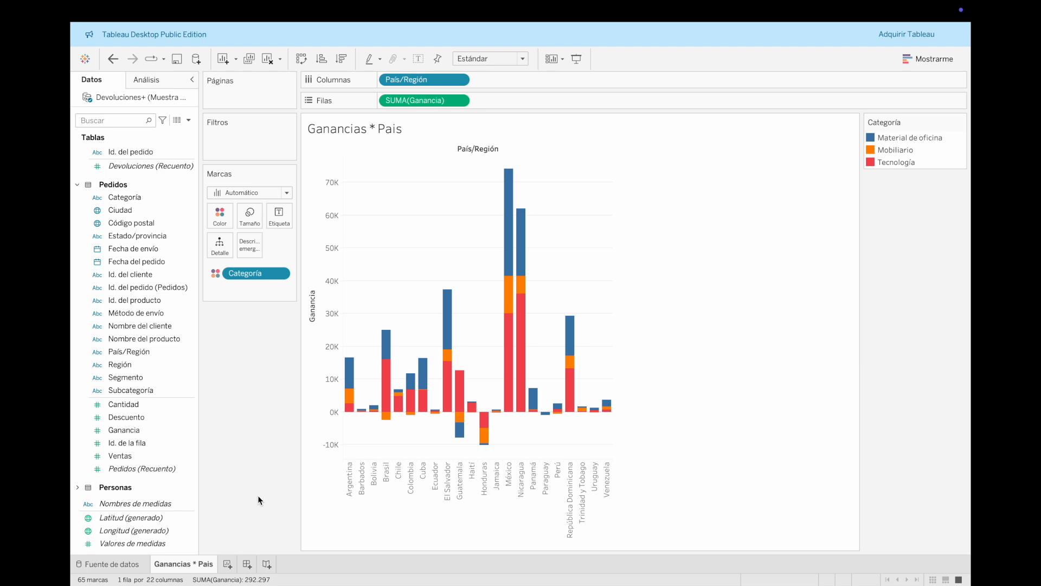
- Create a dashboard, then add a new worksheet and place it between Ganancias * Pais and the dashboard
click(248, 564)
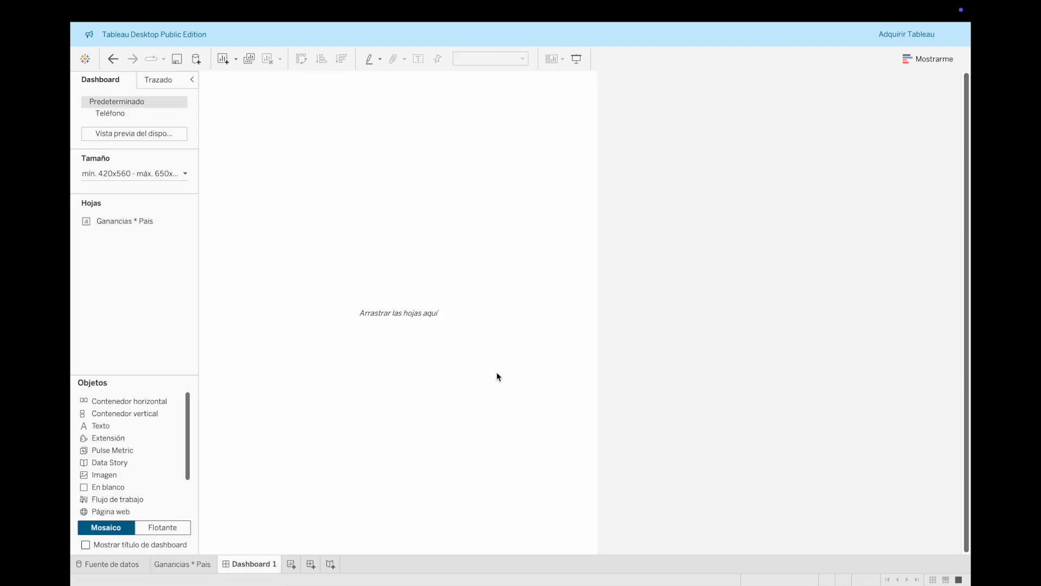
mouse_move(115, 221)
click(291, 570)
drag(297, 565, 223, 567)
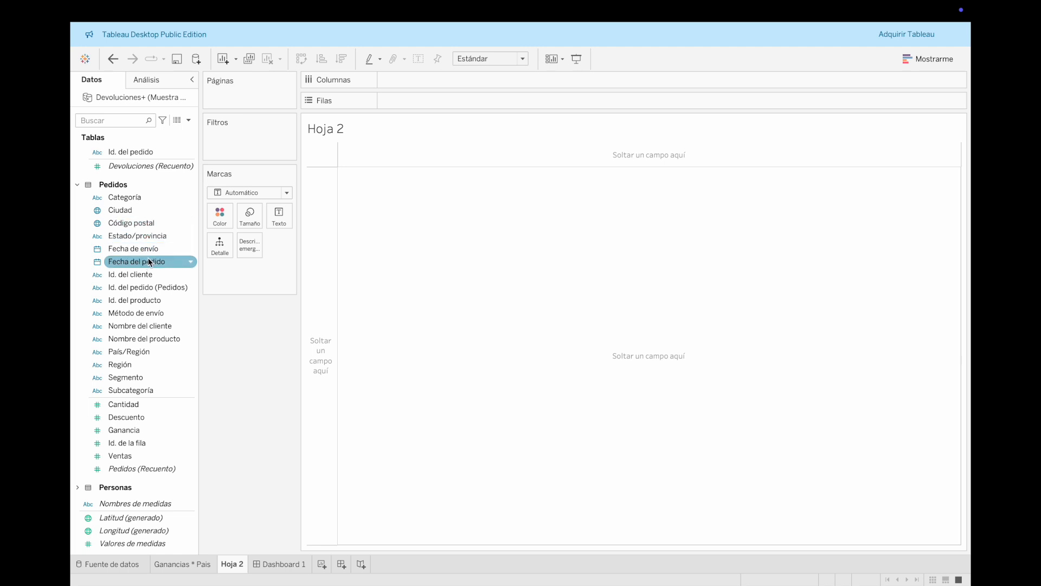
- Add Fecha de envío to the columns of Hoja 2 and group it by discrete Mes
drag(129, 250, 437, 80)
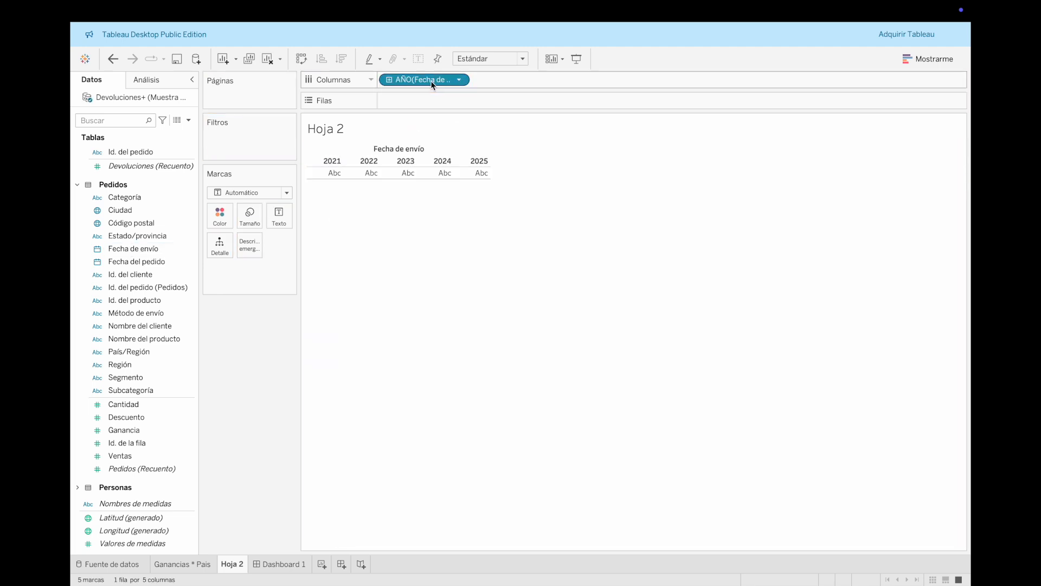
click(389, 80)
click(389, 80)
click(459, 80)
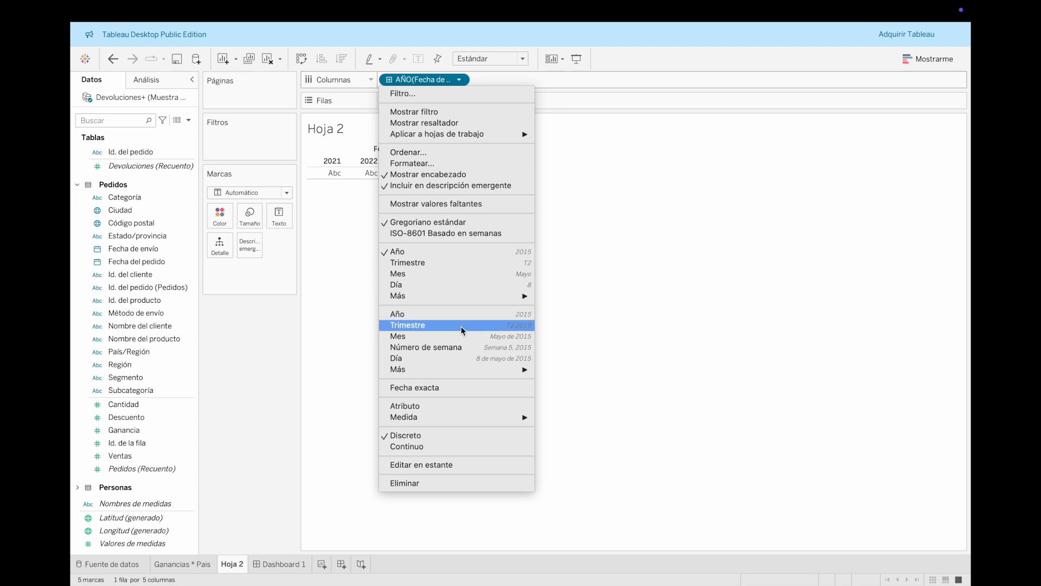
click(466, 274)
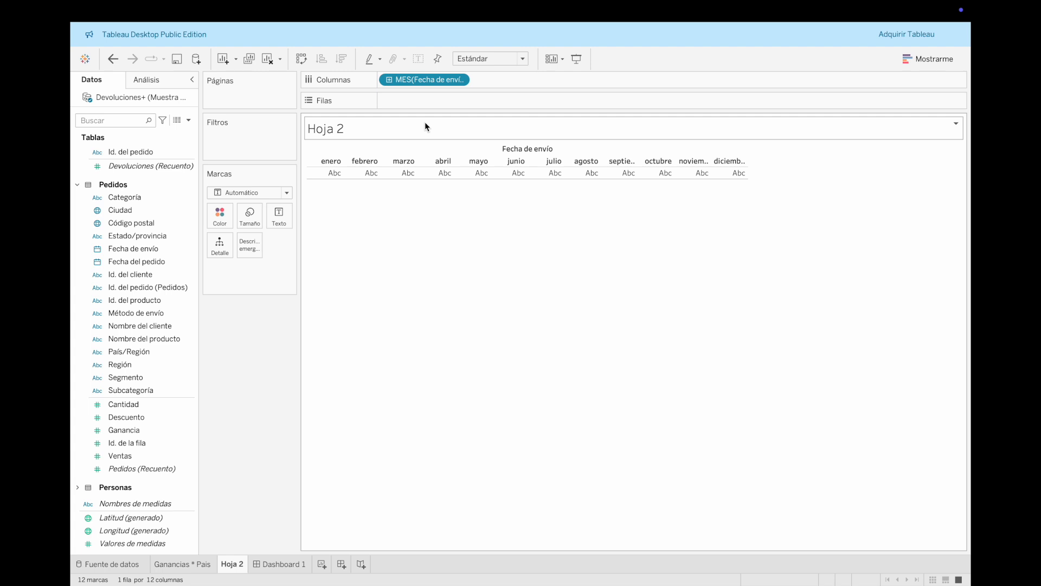
- Plot Ganancia as rows and switch Fecha de envío to the continuous Mes level that includes the year
mouse_move(138, 427)
mouse_down()
mouse_move(399, 225)
mouse_move(444, 90)
mouse_move(426, 99)
mouse_up()
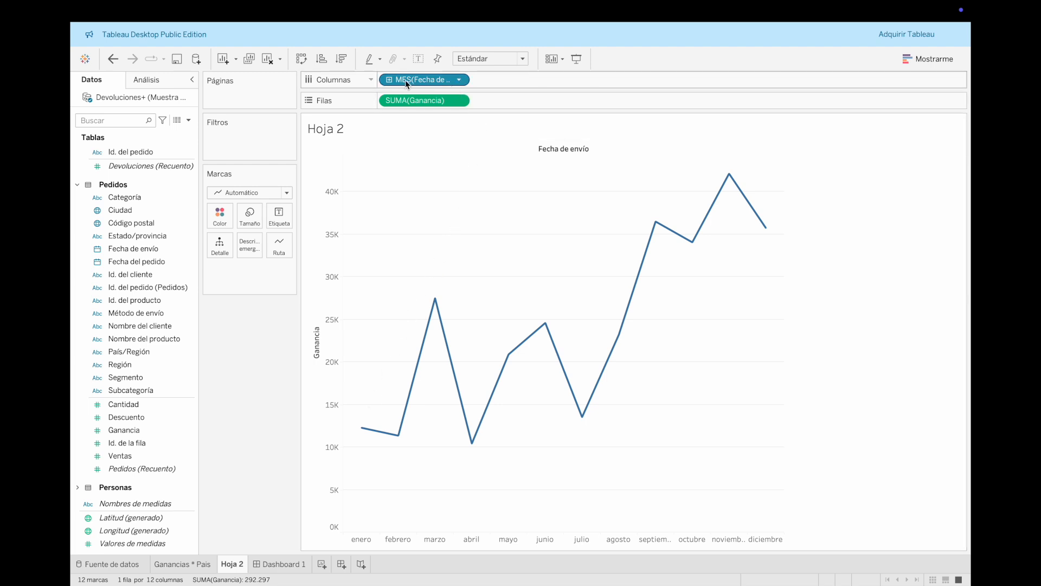
click(458, 80)
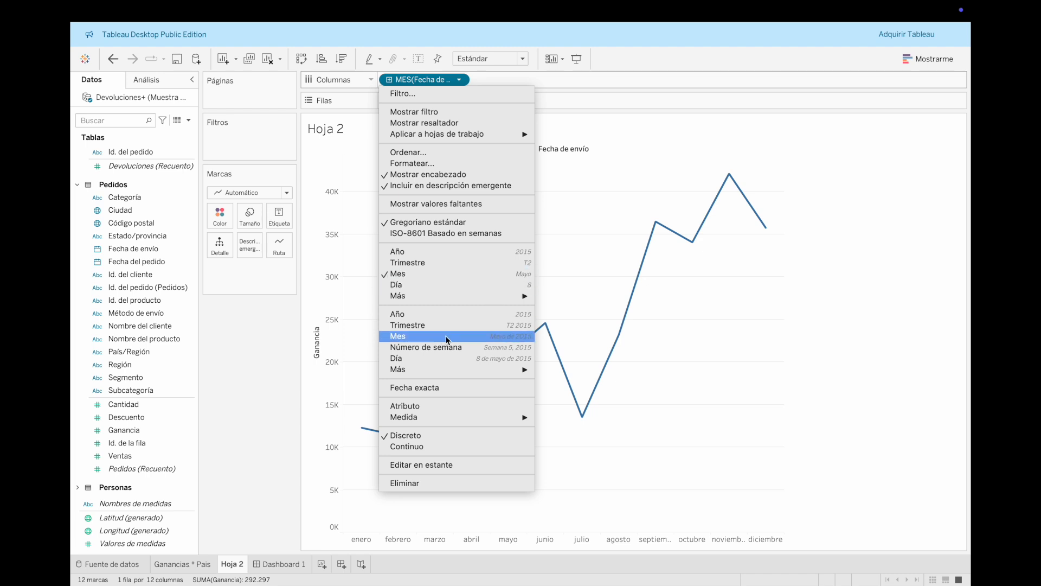
click(524, 336)
mouse_move(754, 168)
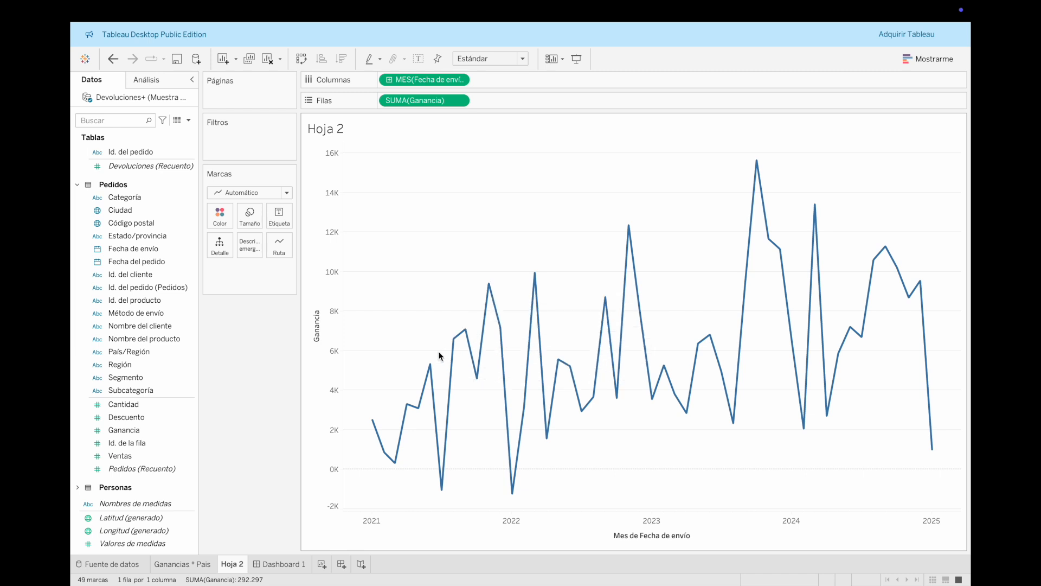
- Rename Hoja 2 as "Ganancias * Mes" and open Dashboard 1 to check its list of available sheets
double_click(237, 565)
text(Ganancias * Mes)
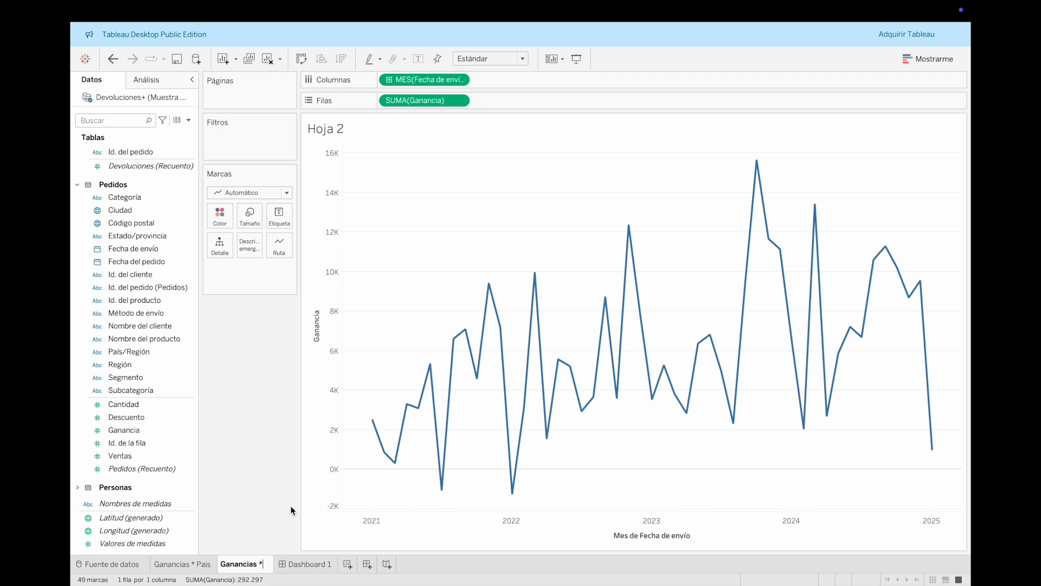
key(Return)
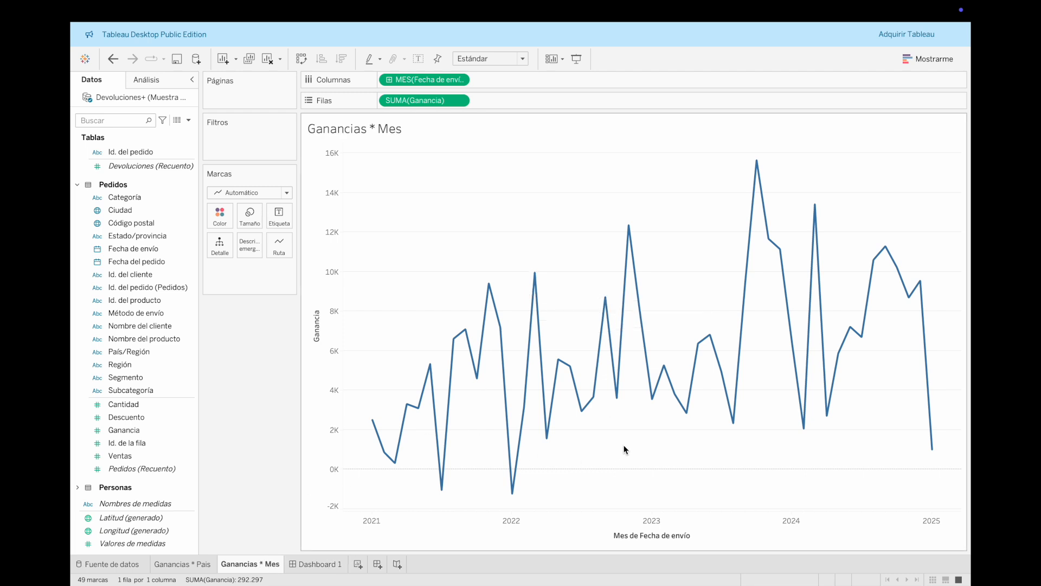
click(325, 565)
mouse_move(141, 234)
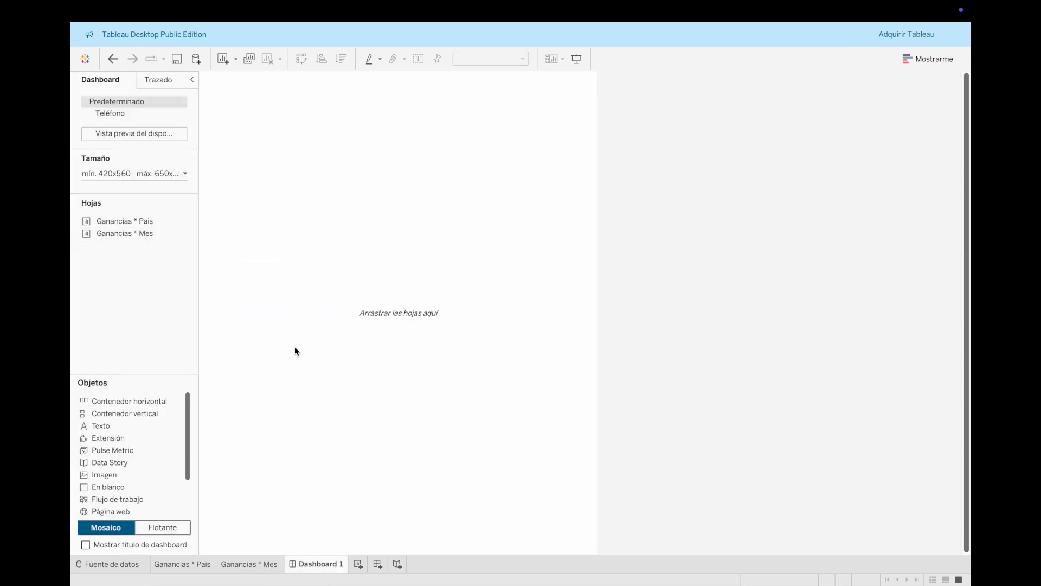
- Return to the Ganancias * Pais sheet and open the formatting options for its Ganancia axis
click(197, 565)
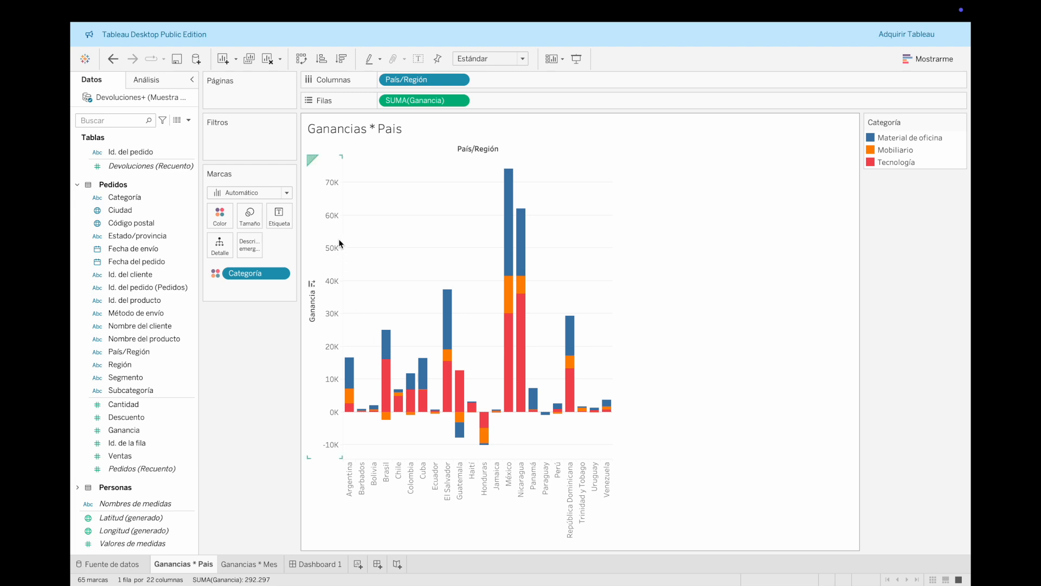
right_click(336, 165)
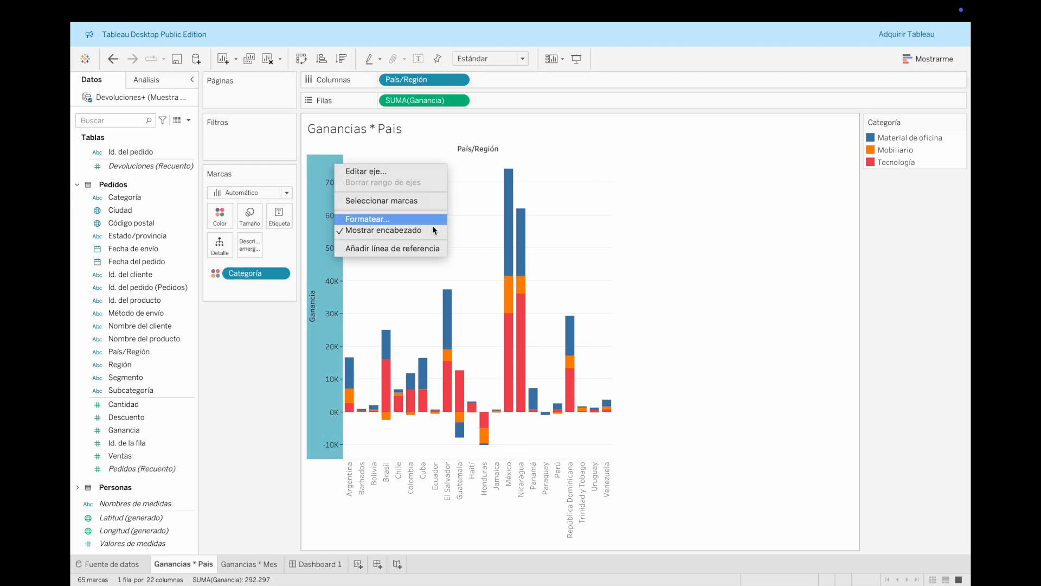
click(388, 220)
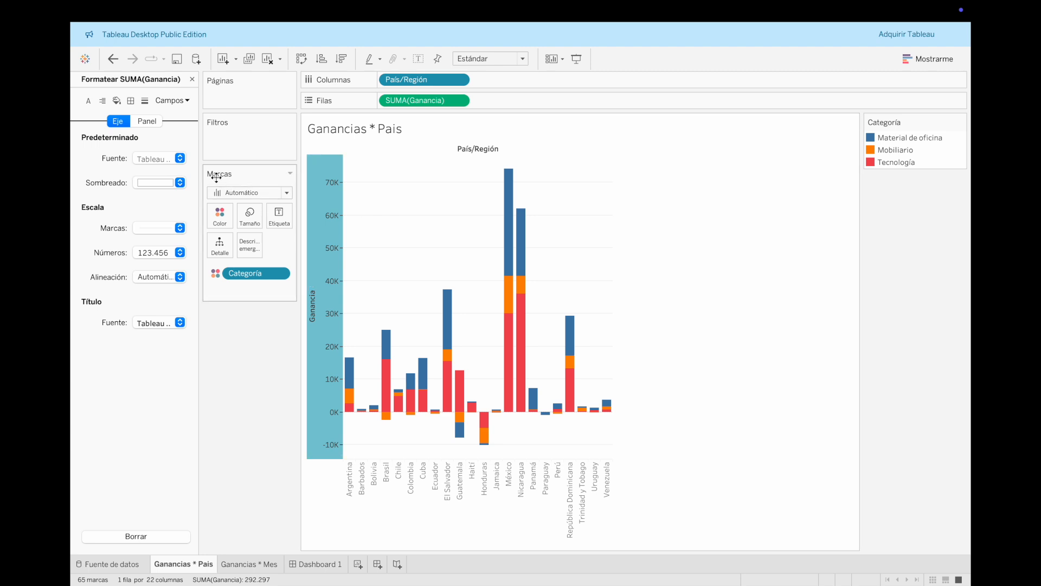
- Try Tahoma as the default font of the Ganancia axis
click(180, 157)
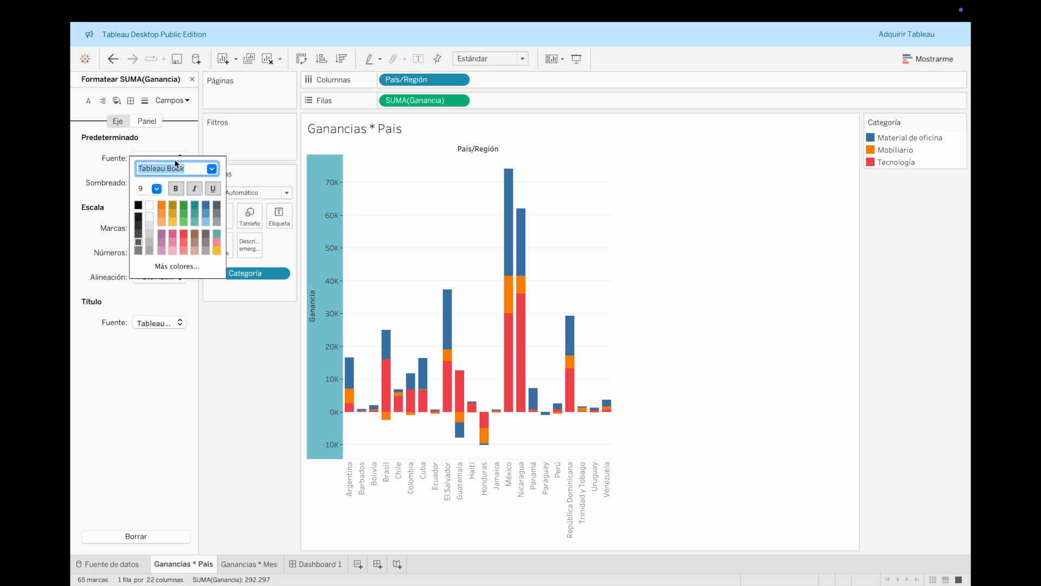
click(212, 170)
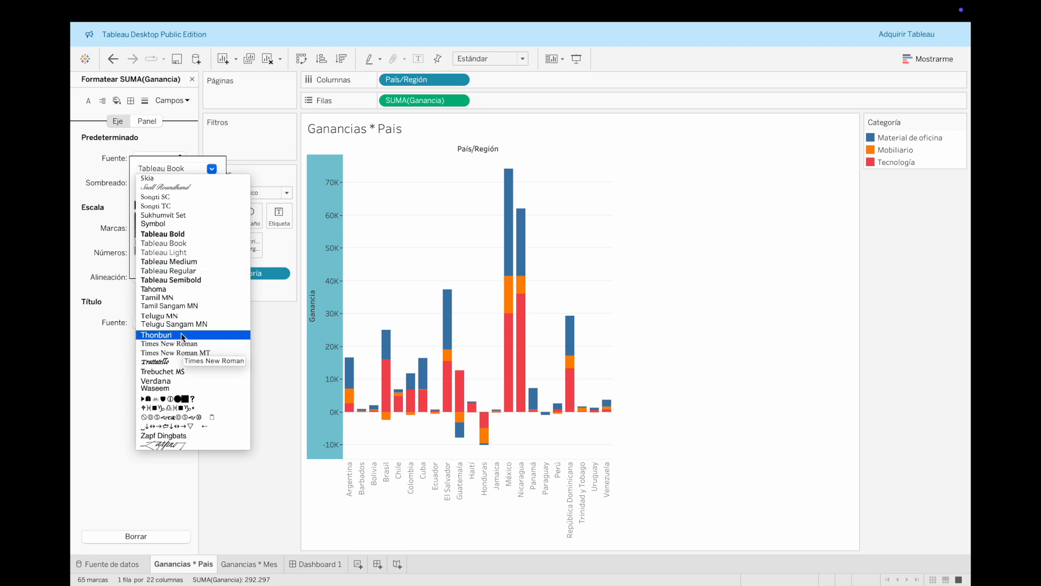
click(181, 287)
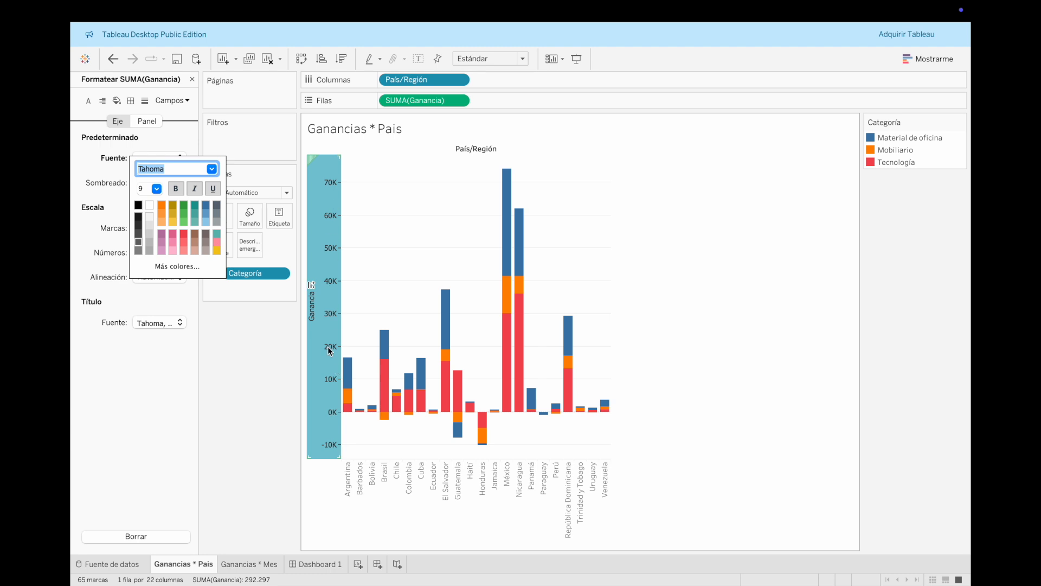
- Set the Ganancia axis's default font to Tableau Book in bold
click(211, 170)
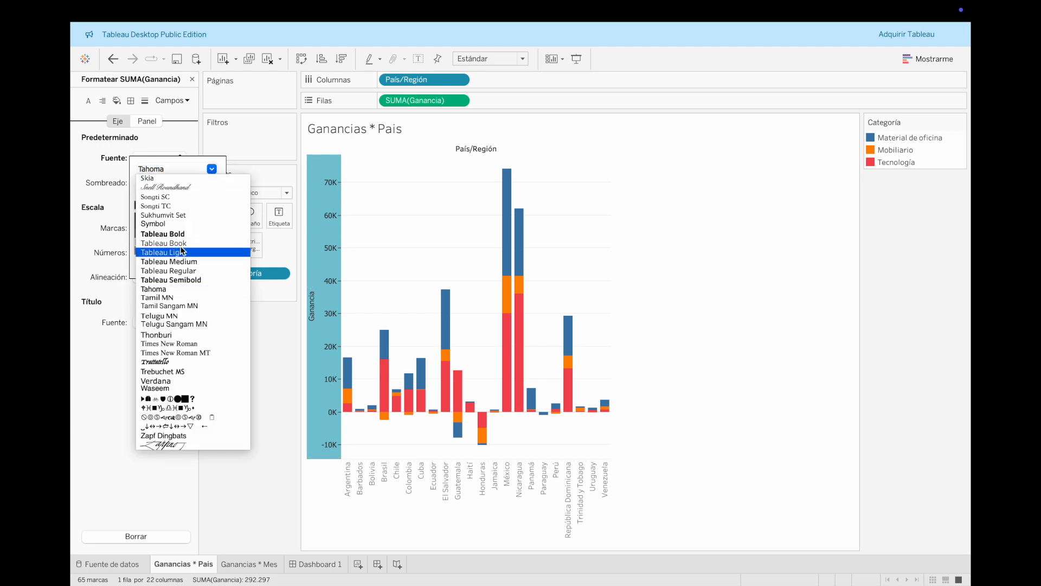
click(157, 242)
click(174, 189)
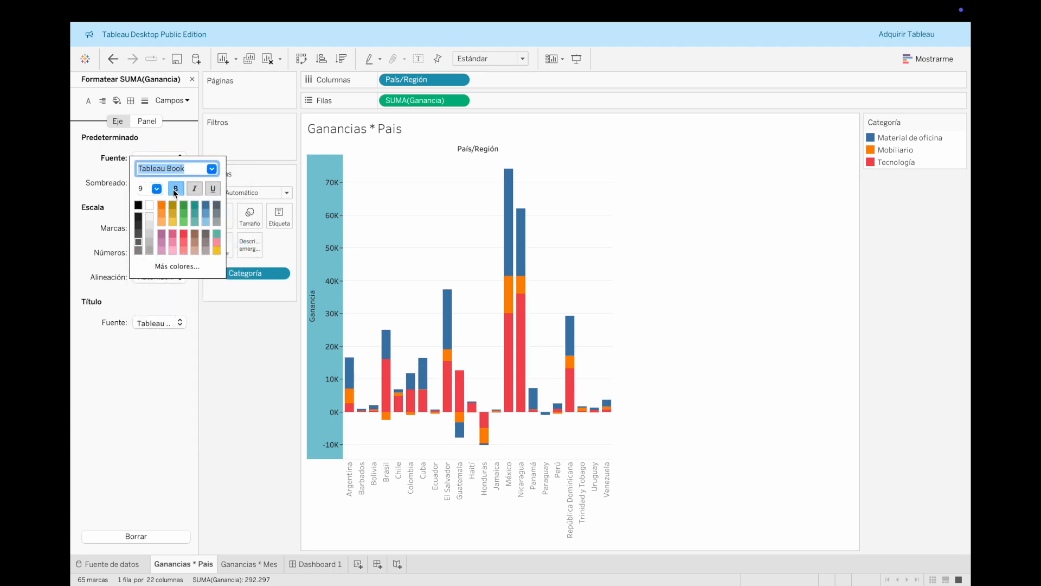
- Try an orange colour and size 14 for the Ganancia axis's default font
click(162, 205)
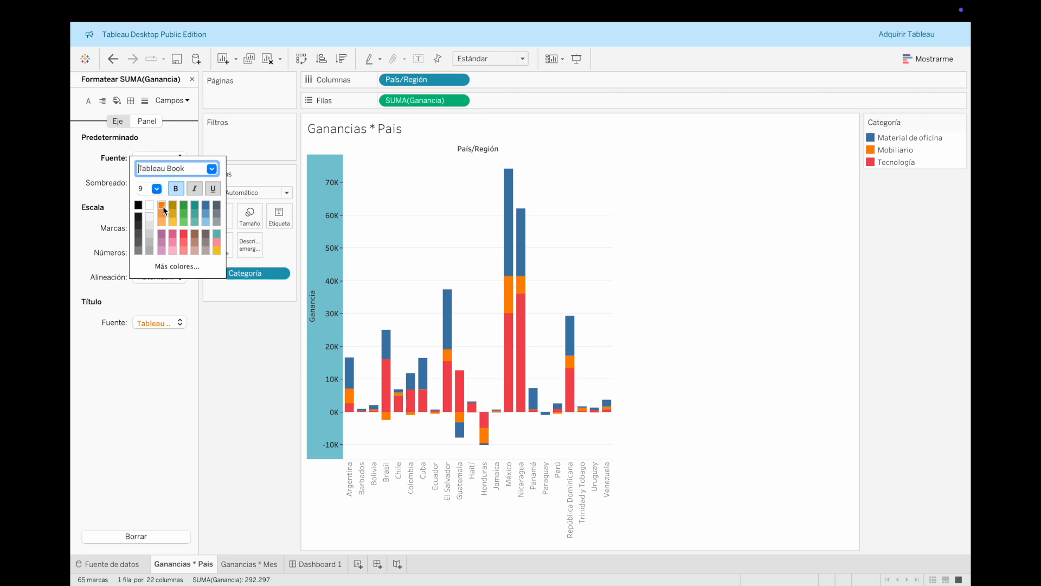
click(156, 188)
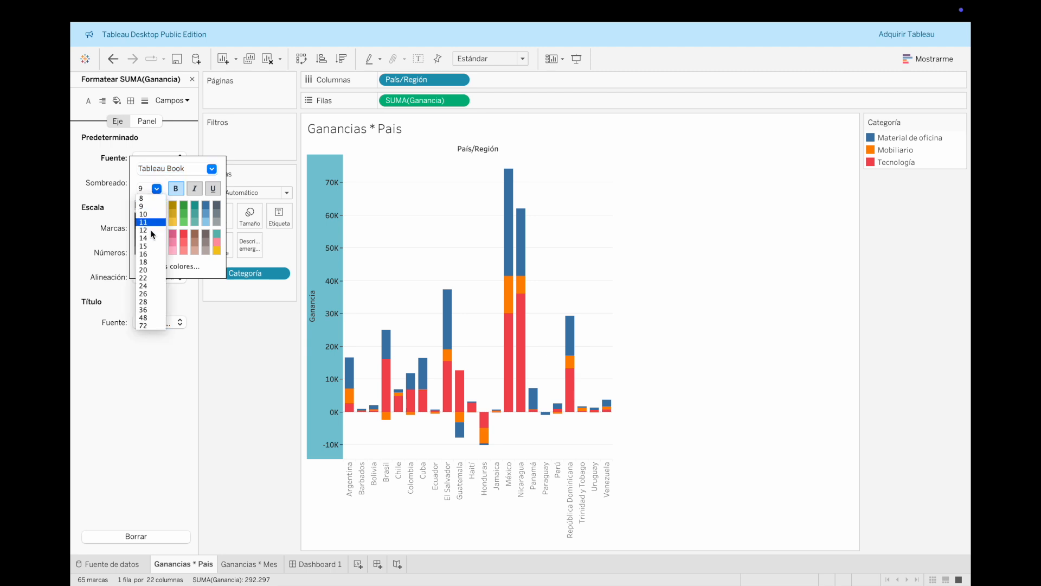
click(148, 235)
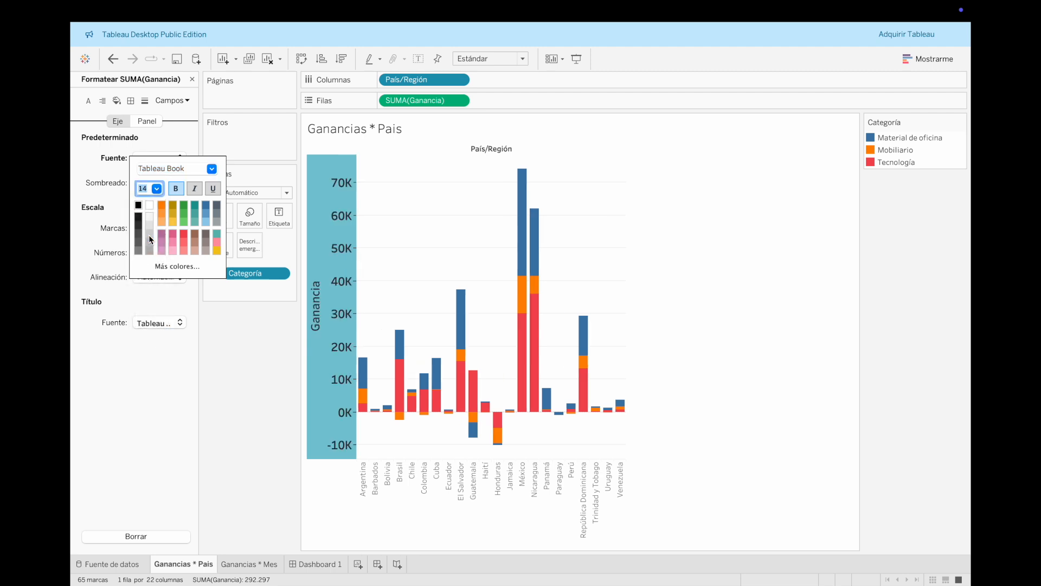
- Set the Ganancia axis's default font to size 9 without bold and close the formatting options
click(161, 190)
click(149, 205)
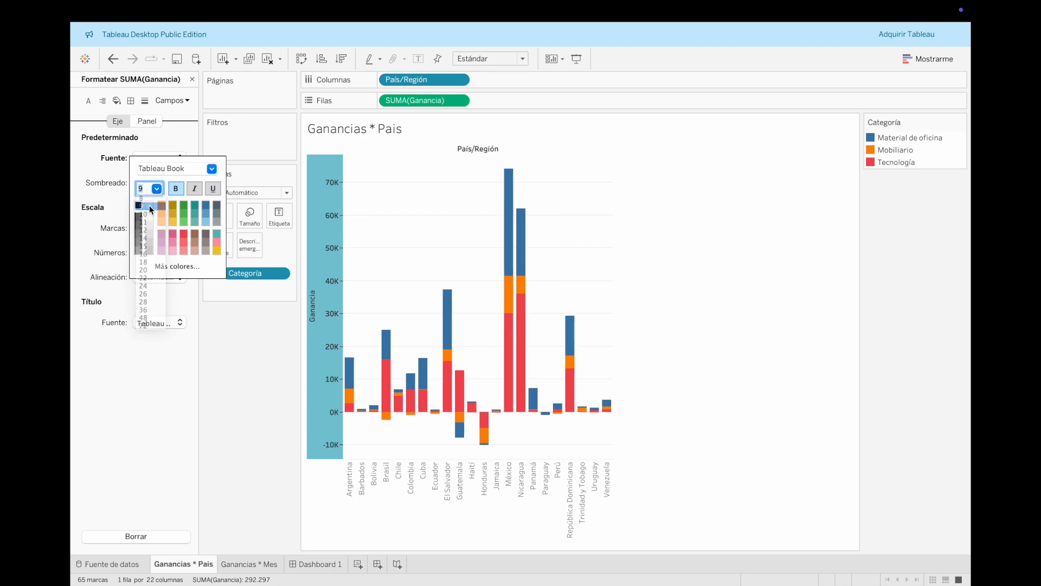
click(175, 189)
click(260, 372)
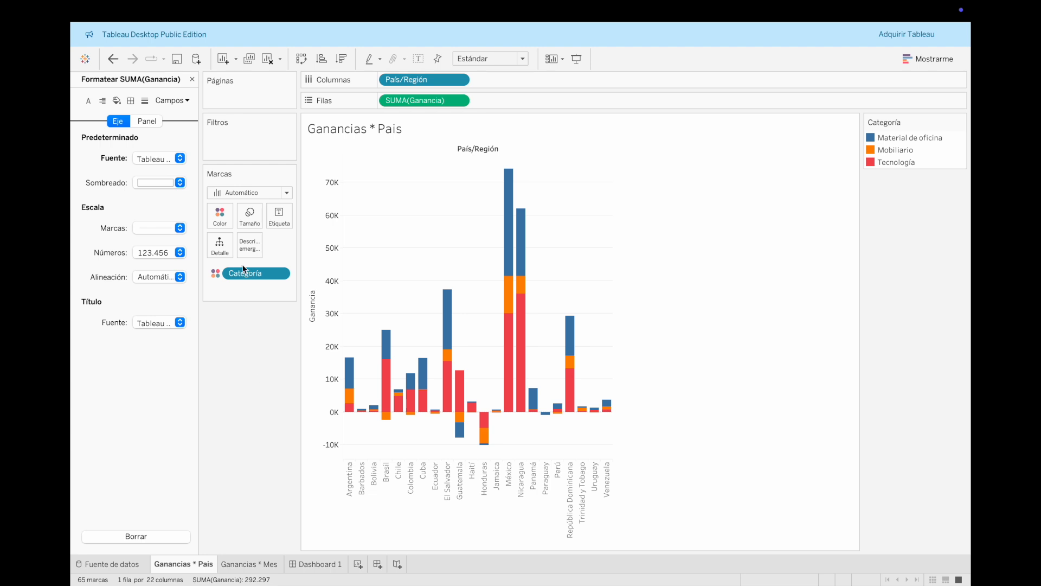
click(192, 79)
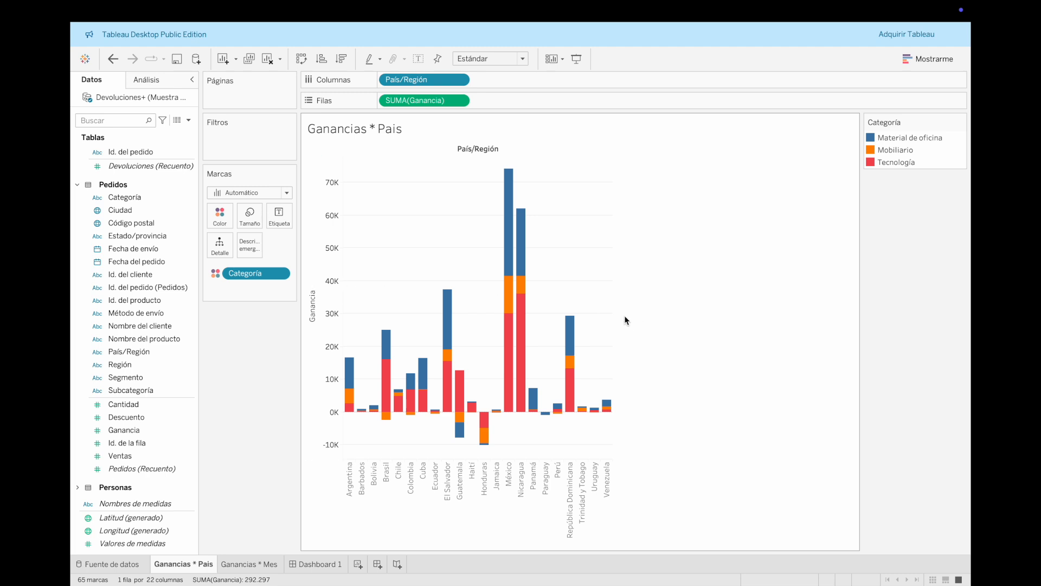
- Add an average line (Línea de promedio) to the Ganancias * Pais chart
click(156, 83)
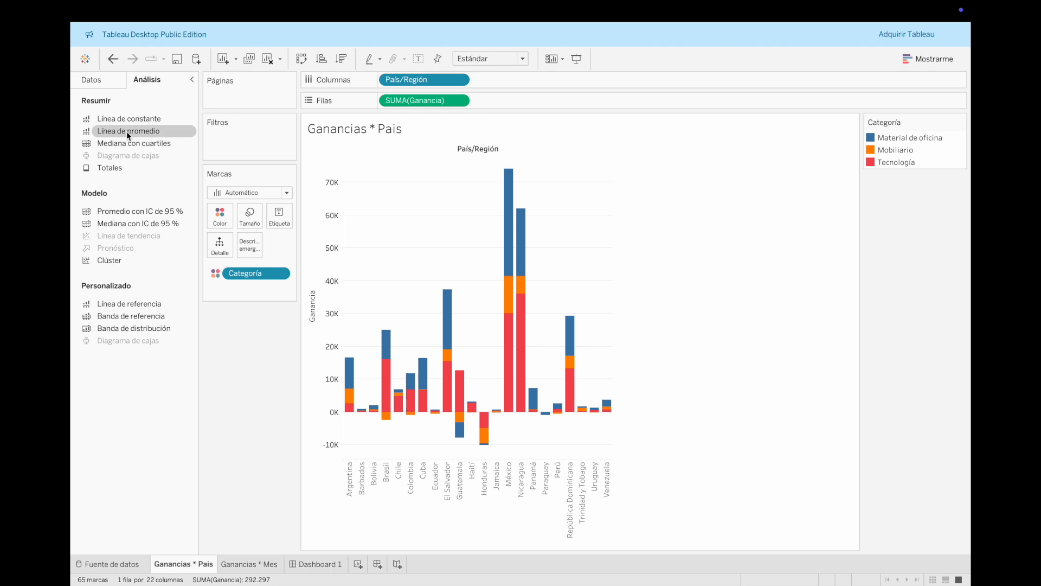
drag(106, 132, 422, 175)
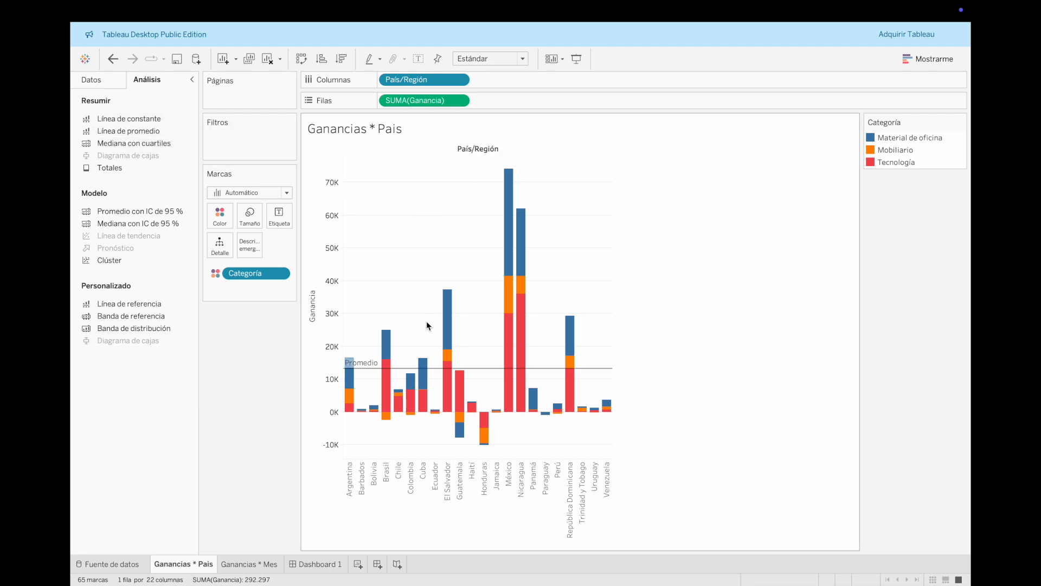
mouse_move(475, 369)
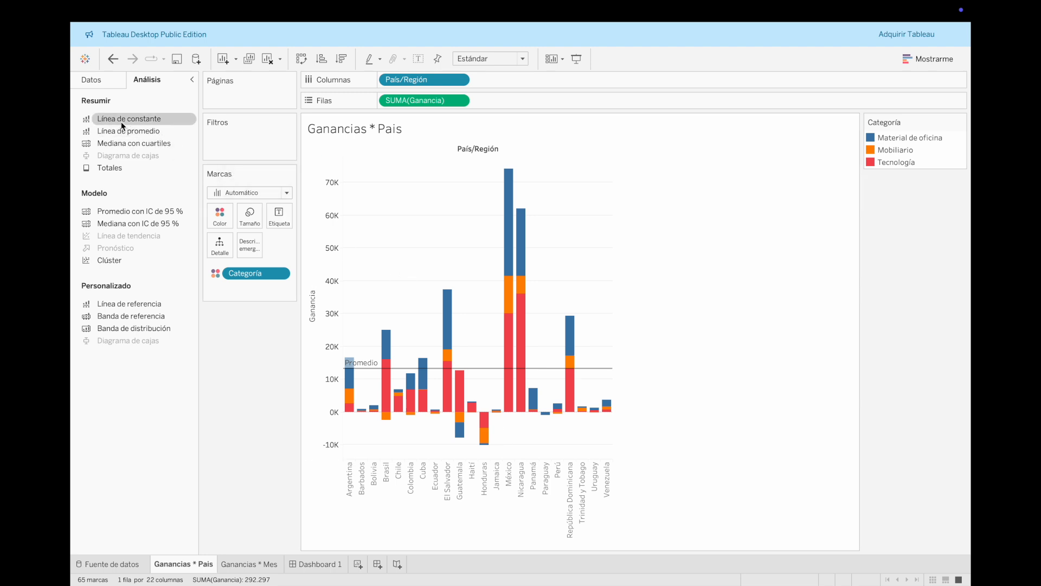
- Add a constant line at 30000 to the Ganancias * Pais chart
drag(121, 125, 413, 178)
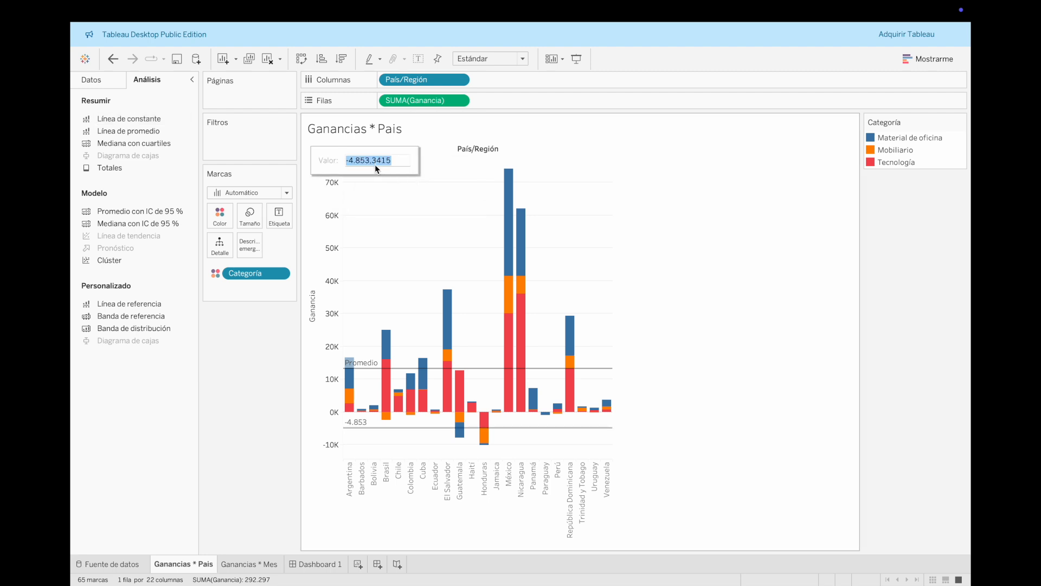
text(30000)
key(Return)
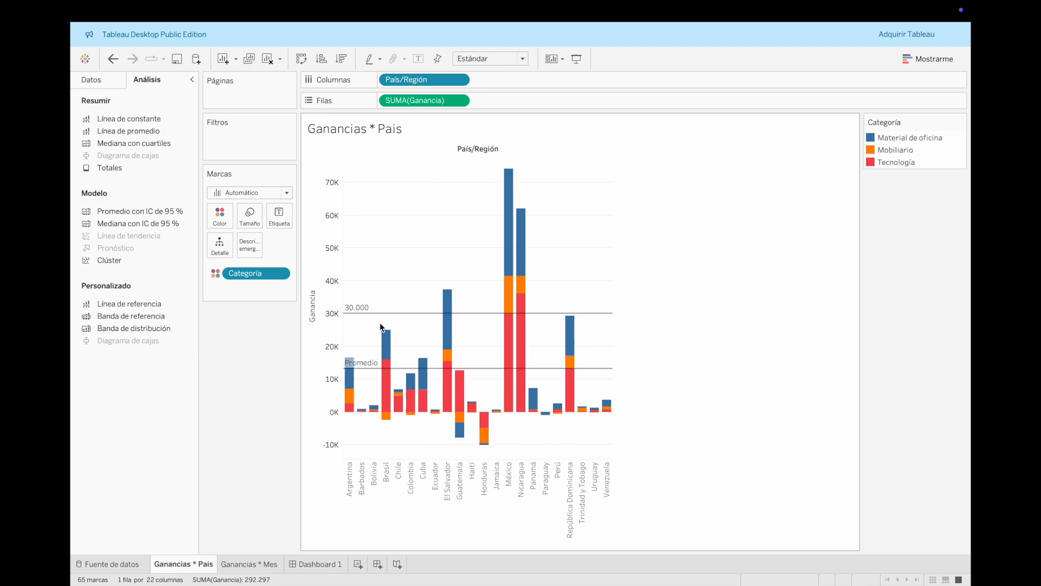
mouse_move(488, 415)
mouse_move(478, 316)
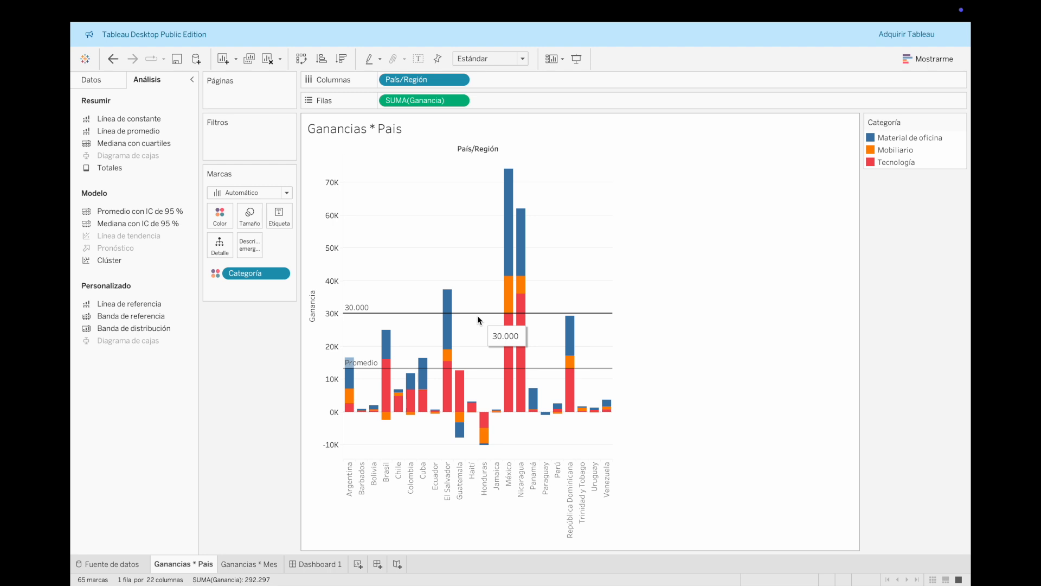
- Delete the constant line from the Ganancias * Pais chart, keeping the average line
click(477, 317)
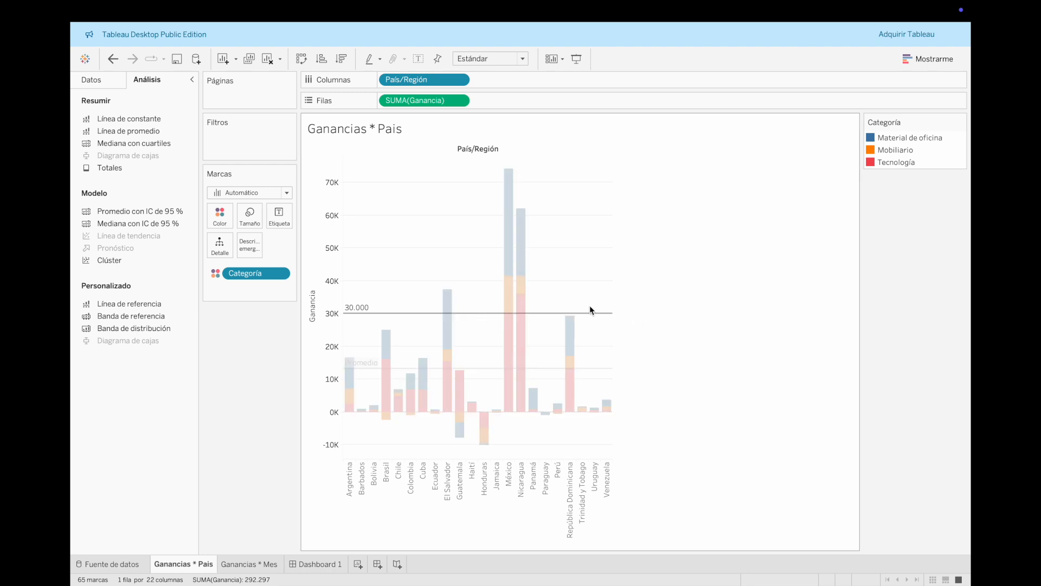
click(591, 316)
click(591, 315)
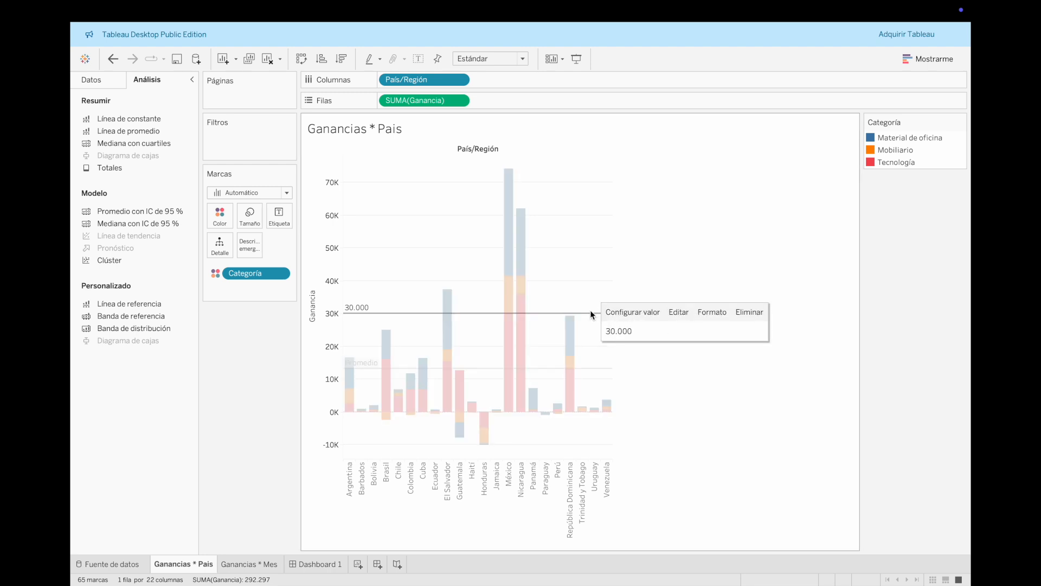
click(751, 310)
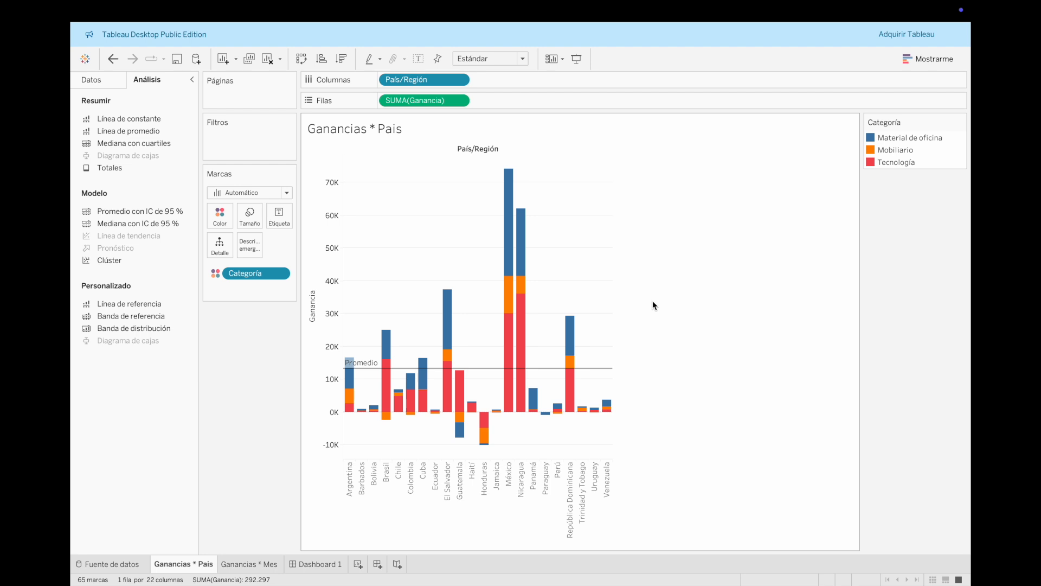
- Filter the chart by the year of Fecha del pedido with all years selected, and show the filter beside the chart
click(97, 85)
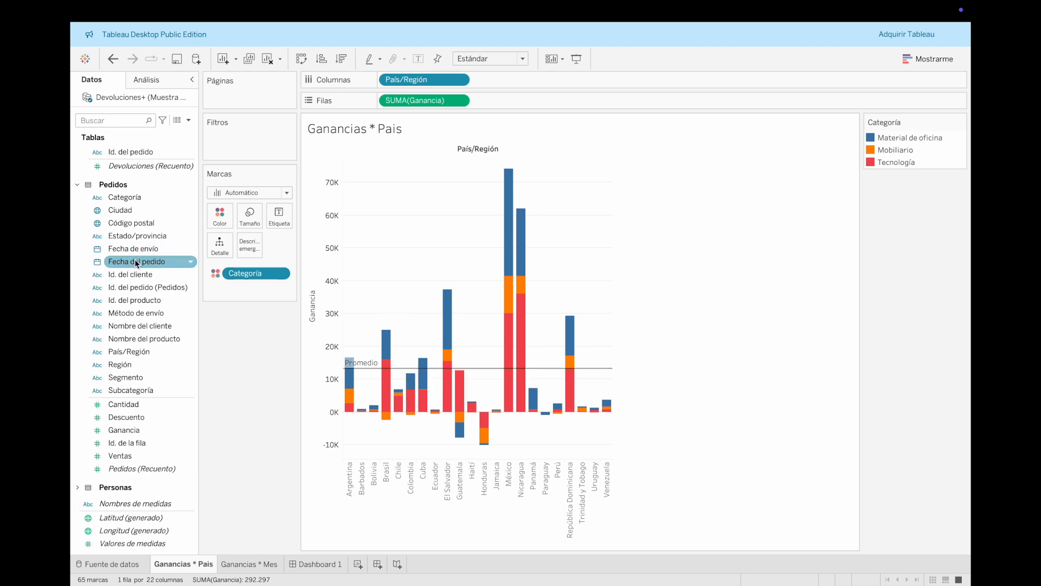
drag(135, 263, 230, 134)
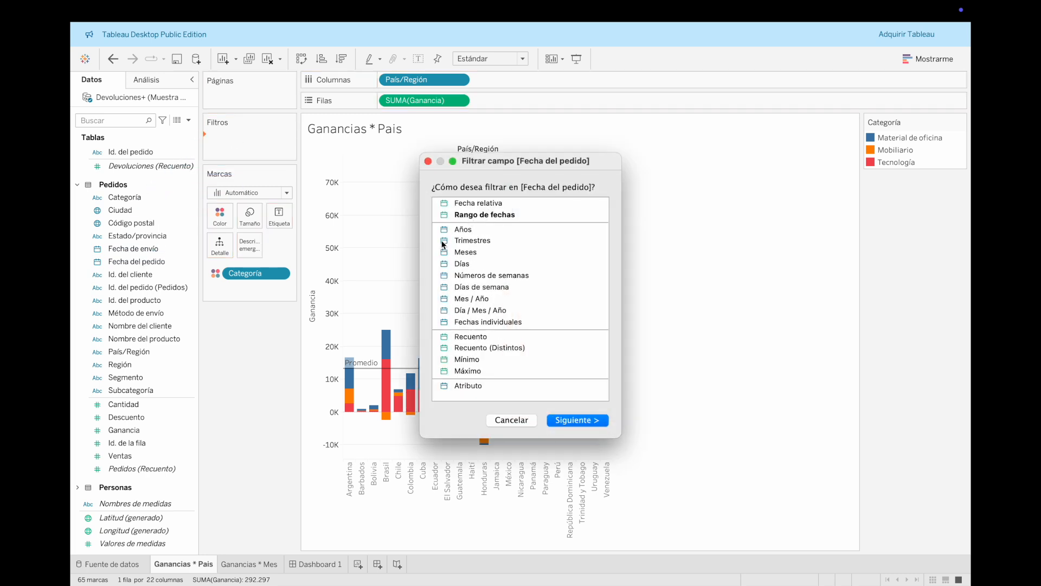
click(453, 232)
click(591, 423)
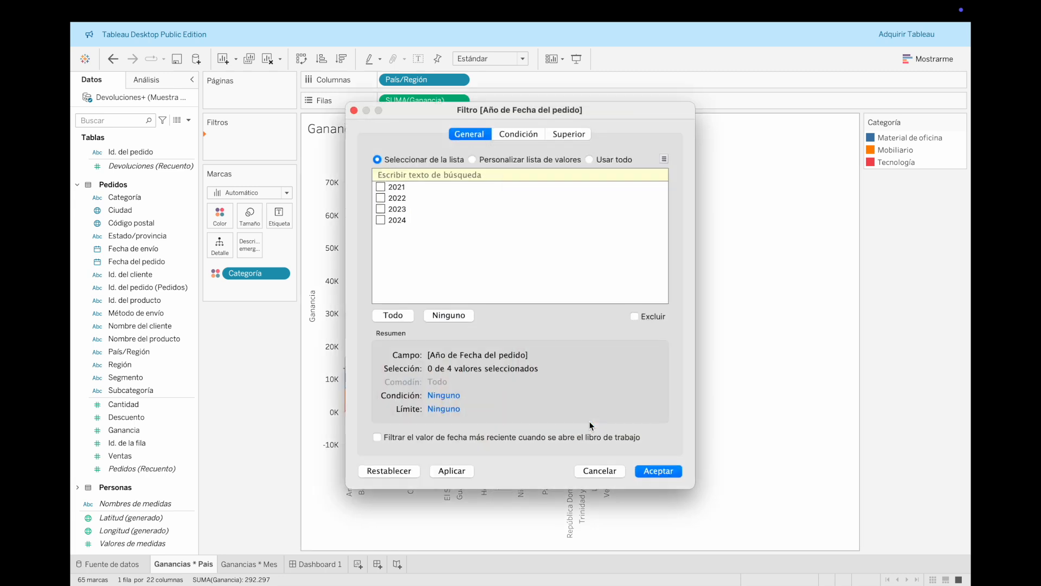
click(391, 318)
click(656, 472)
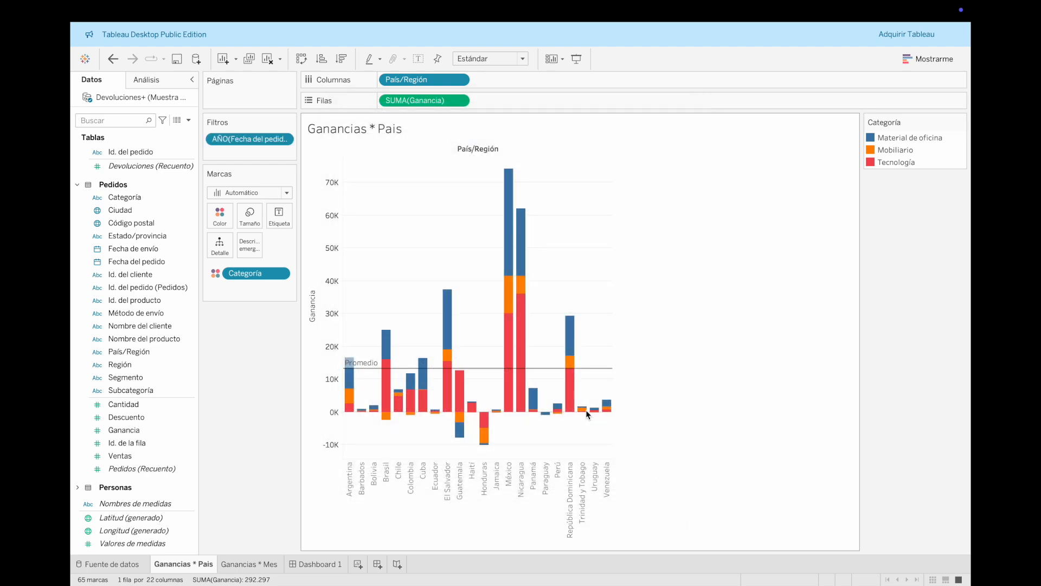
click(284, 140)
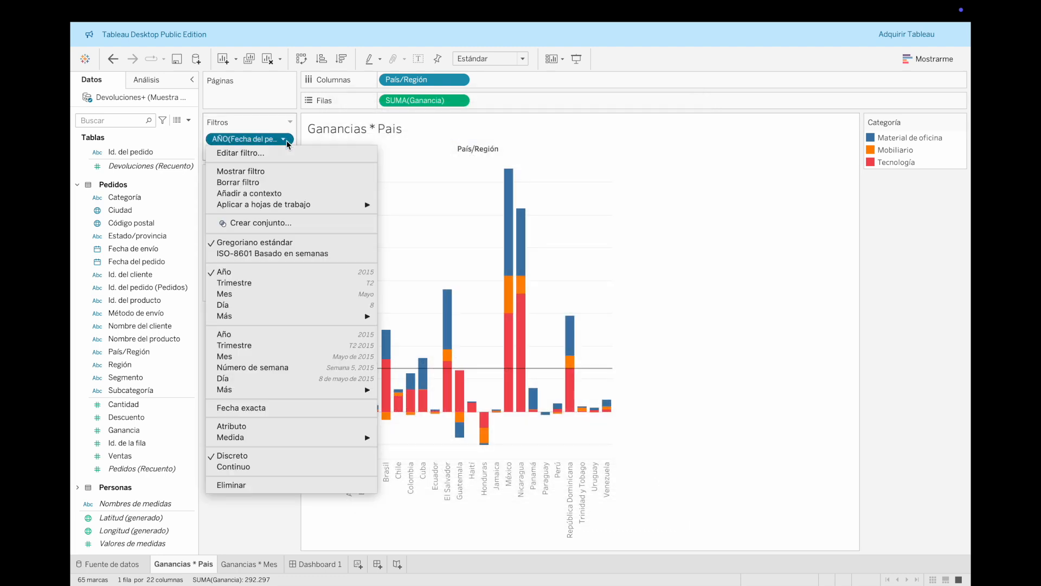
click(259, 172)
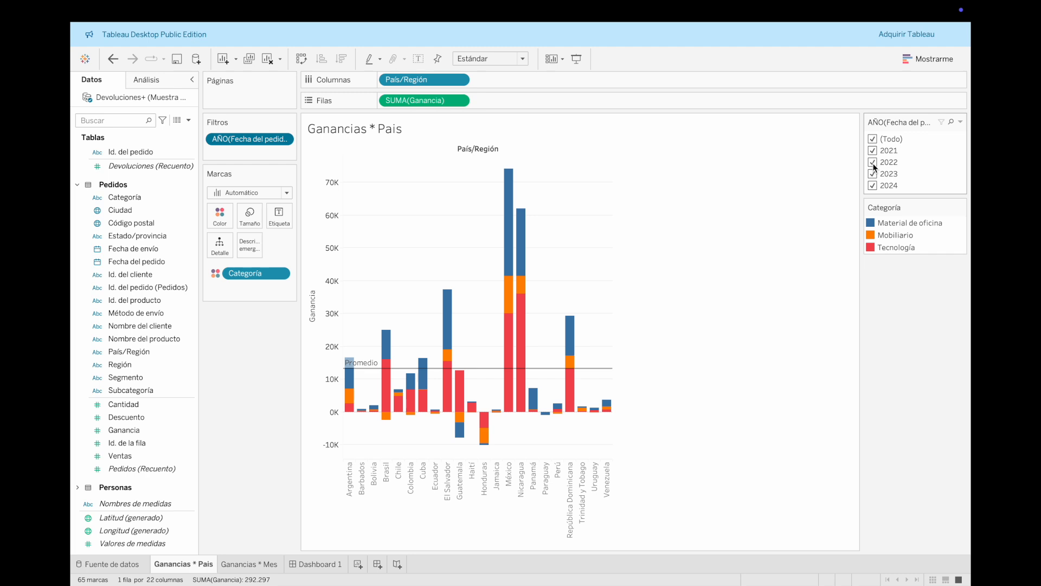
- Test the year filter with only 2022 and 2023 selected, and reselect all years
click(873, 139)
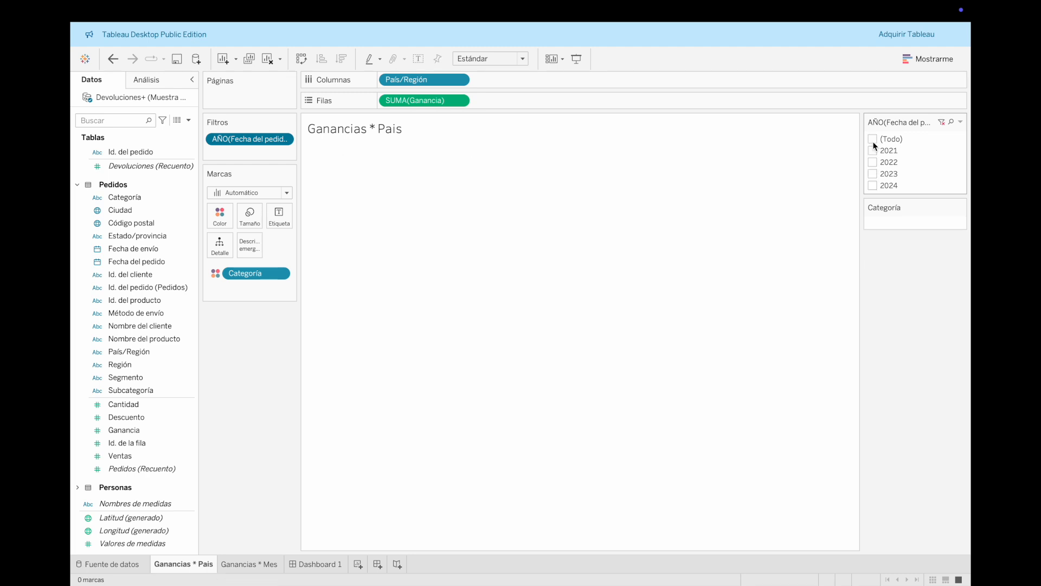
click(873, 152)
click(872, 163)
click(872, 151)
click(873, 172)
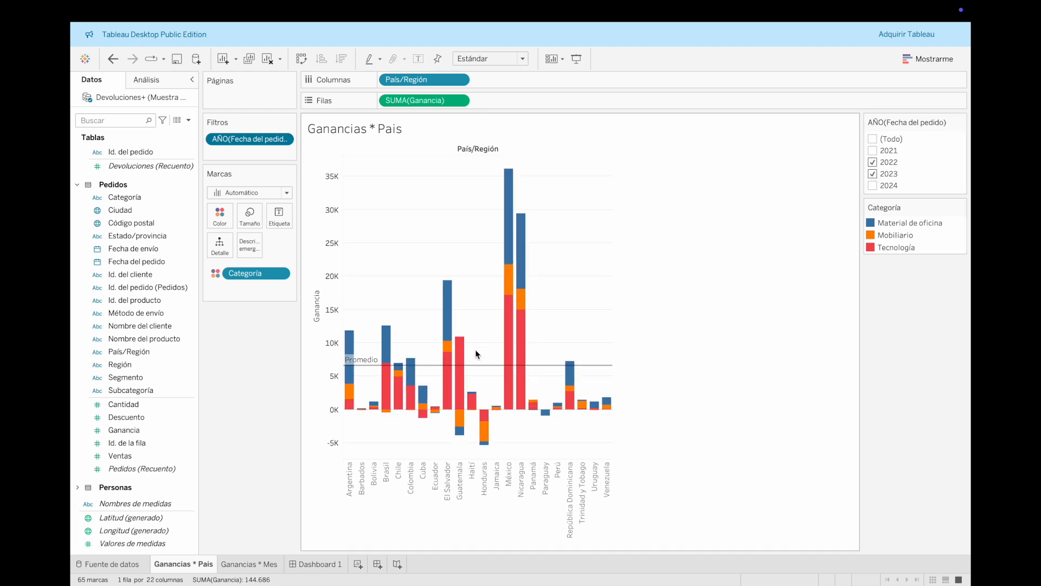
click(873, 185)
click(873, 140)
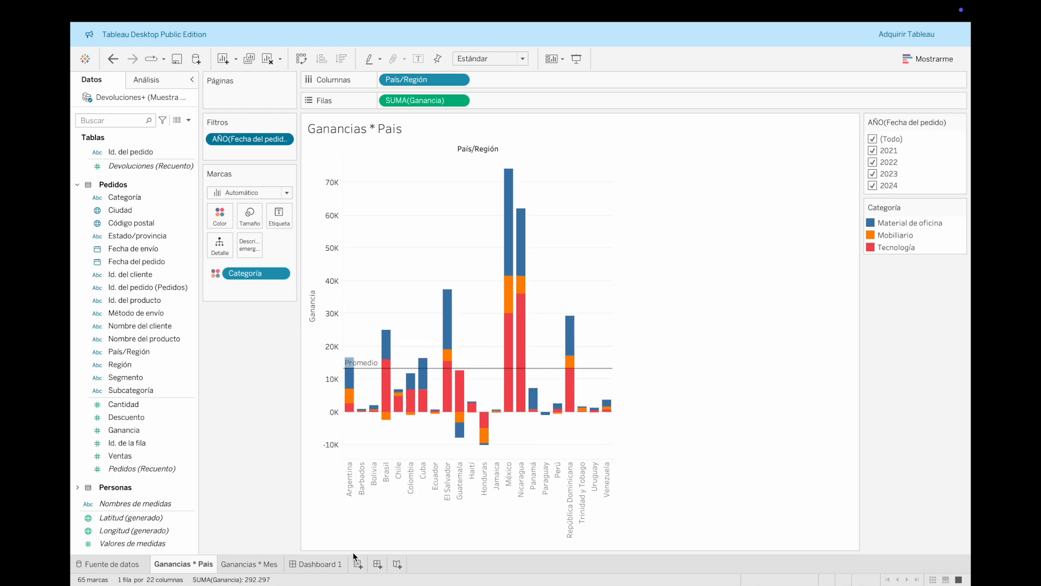
- Add a text object to Dashboard 1 reading "COMPORTAMIENTO SUPERTIENDA VENTAS & GANANCIAS"
click(330, 565)
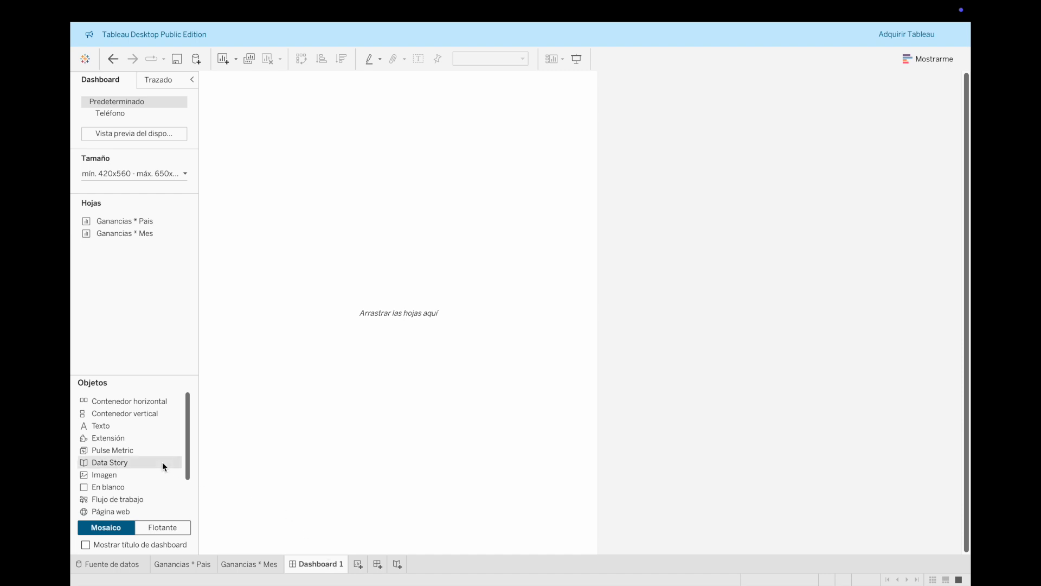
drag(133, 428, 410, 125)
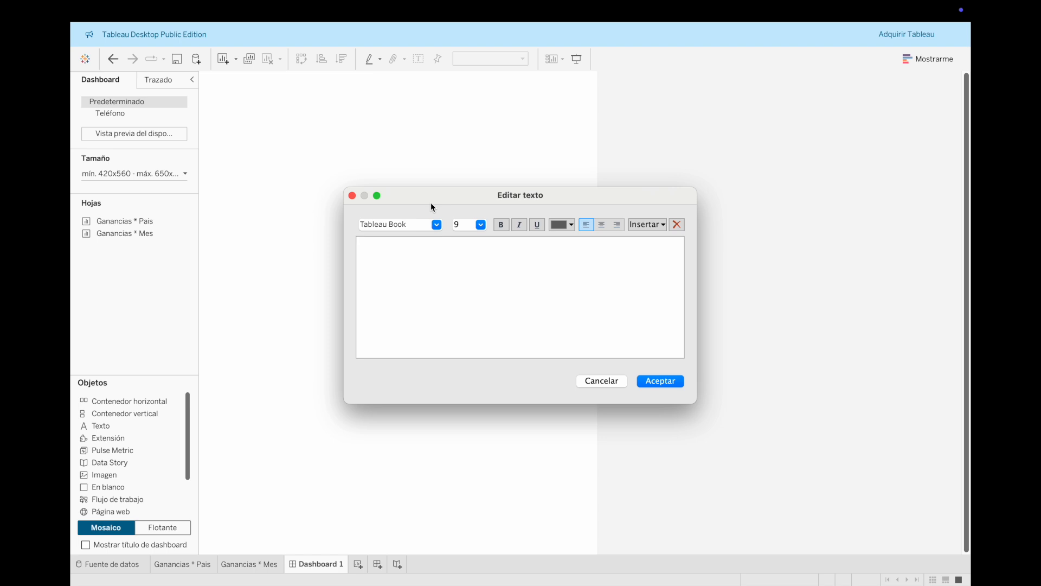
text(COMPORTAMIENTO SUPERTIENDA VE)
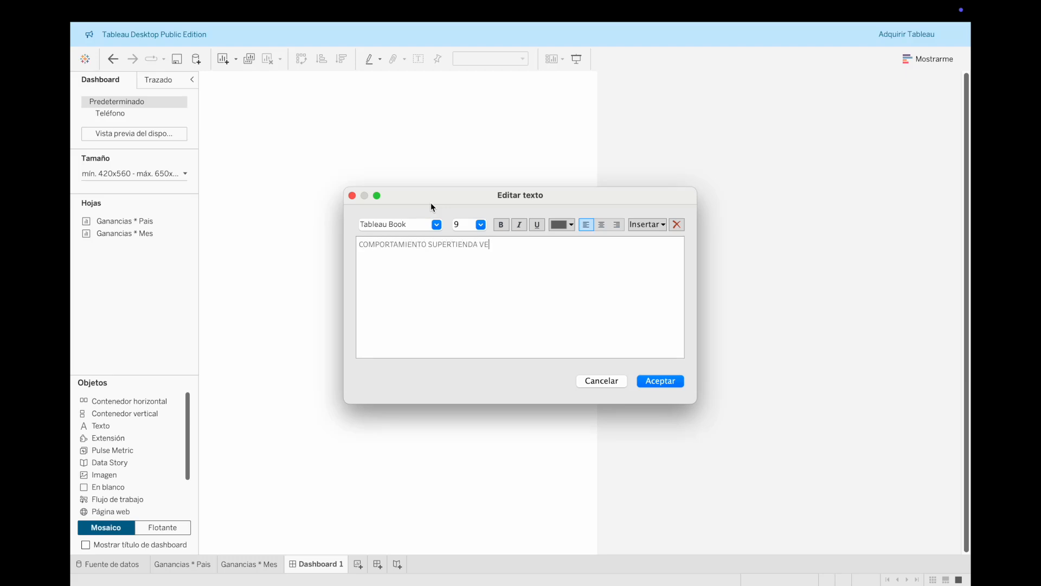
text(NTAS & GANANCIAS)
- Format the whole dashboard title text as size 18 bold and accept it
click(467, 224)
click(470, 307)
key(super+a)
click(480, 224)
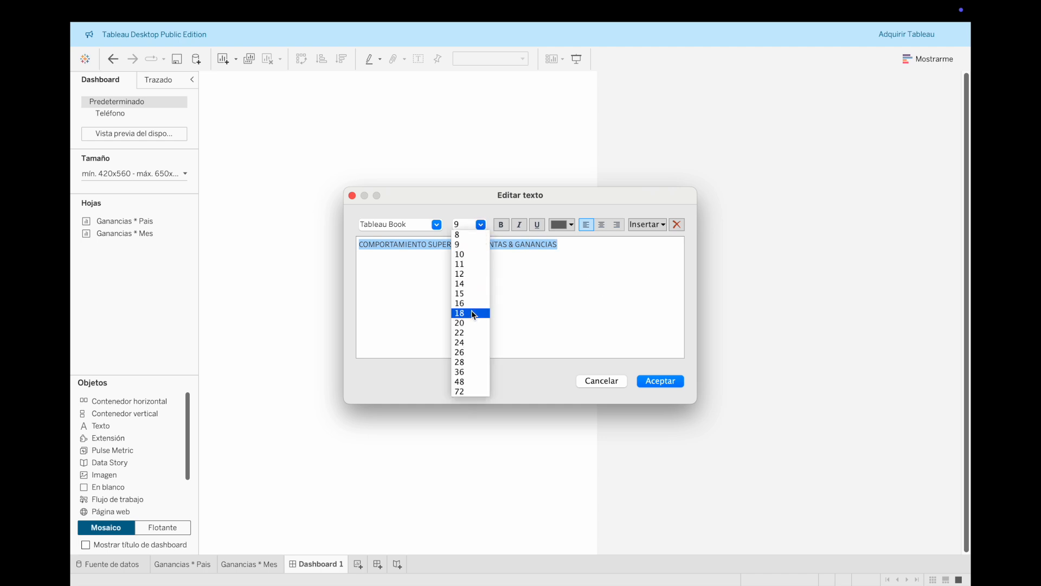
click(468, 314)
click(501, 225)
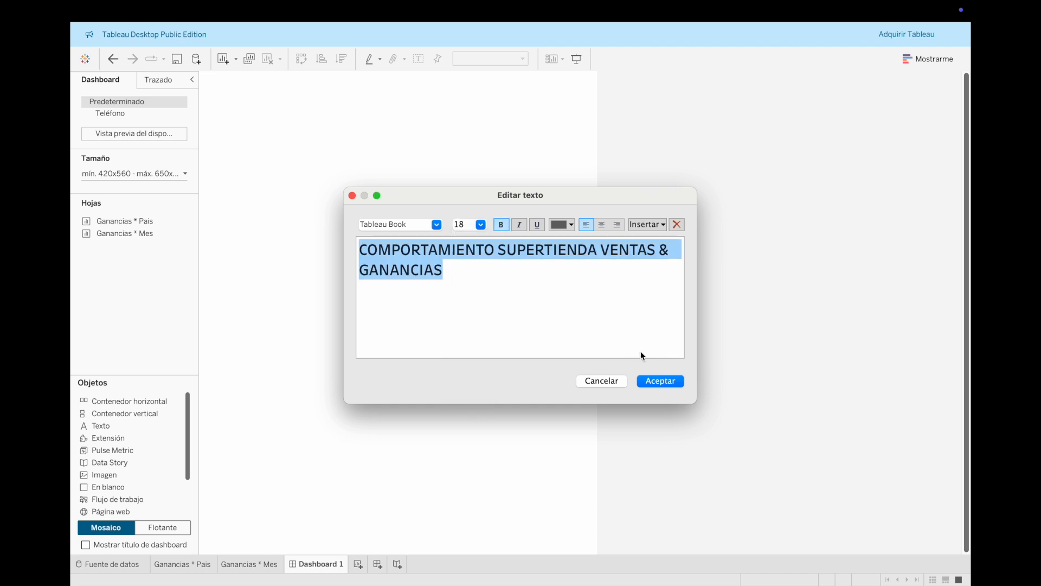
click(661, 380)
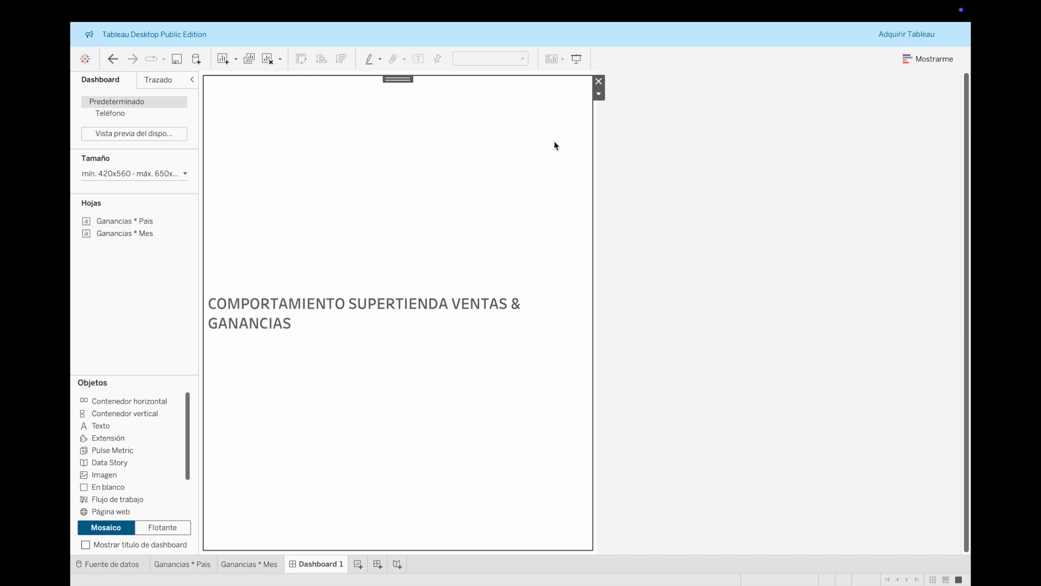
- Edit the dashboard's title text object to centre its text
click(599, 94)
click(629, 107)
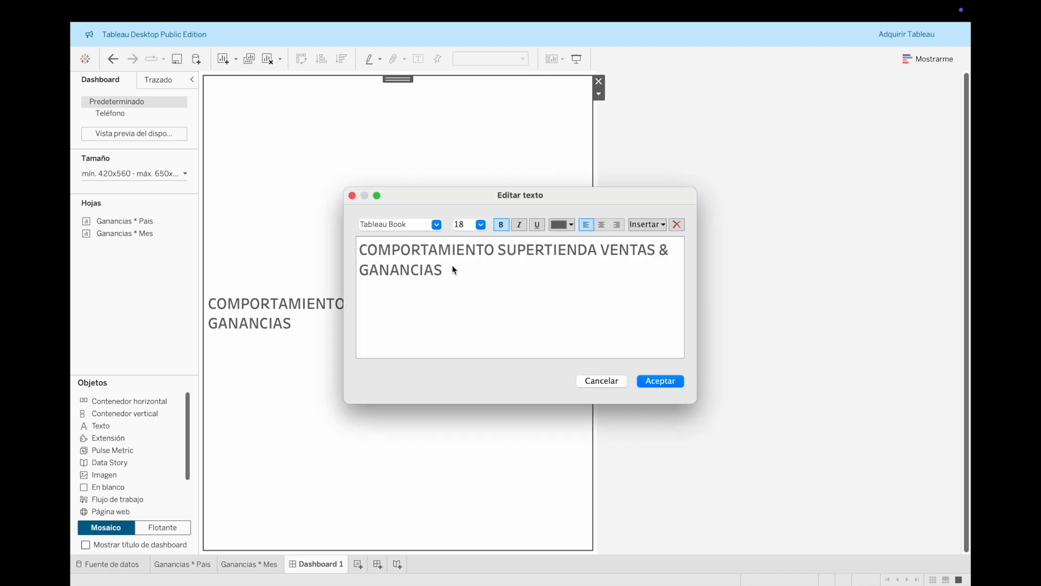
key(super+a)
click(599, 227)
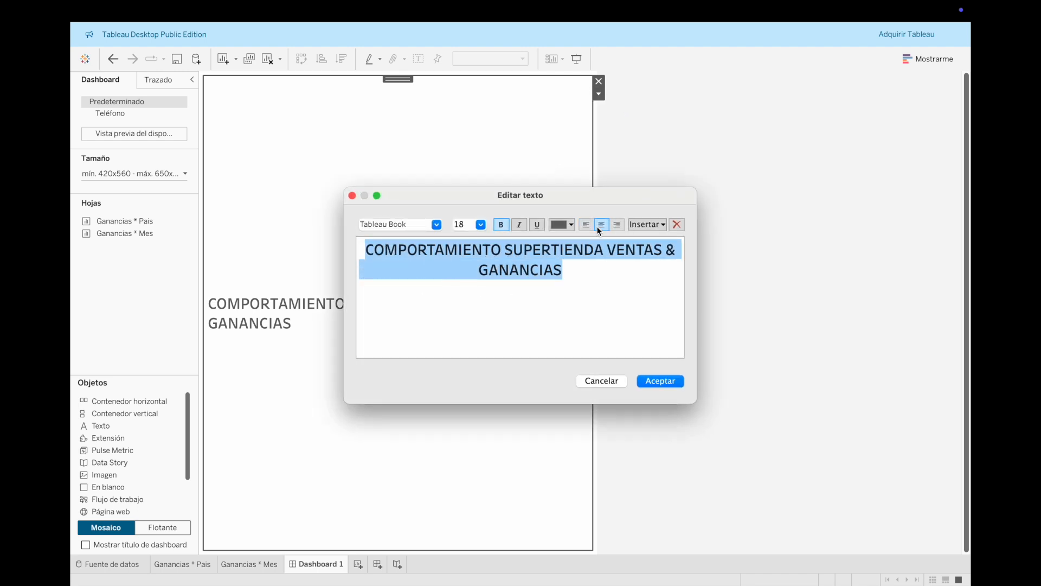
click(660, 380)
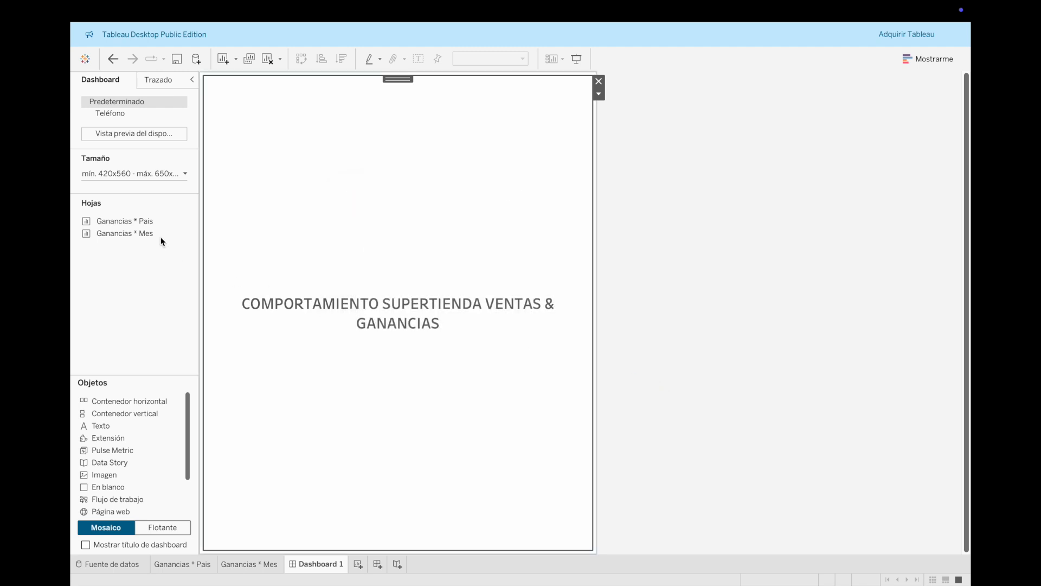
- Set the dashboard's minimum width to 820 px in its size range
mouse_move(142, 228)
click(162, 177)
click(134, 227)
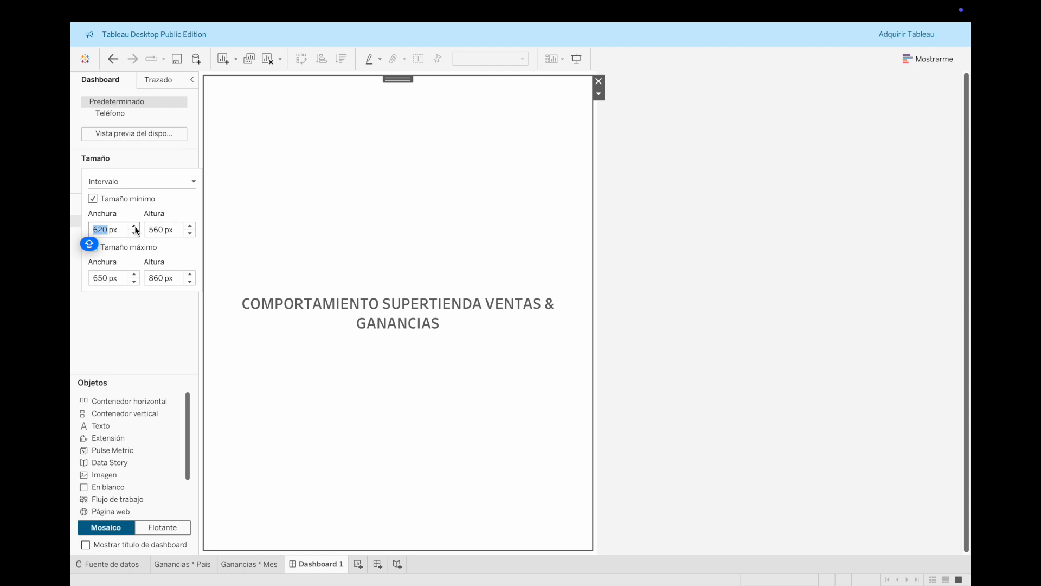
click(135, 227)
click(135, 226)
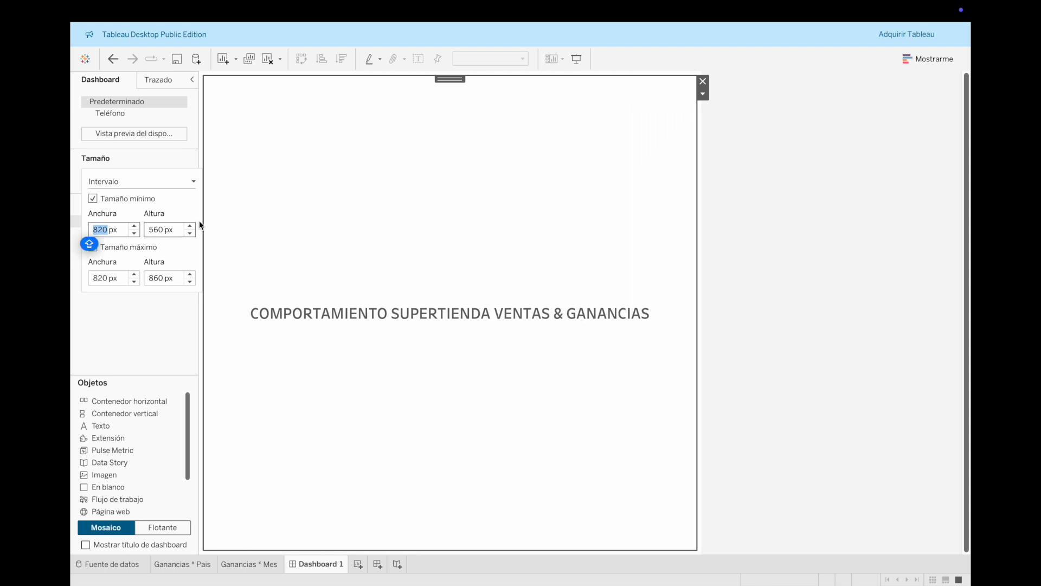
- Close the size settings and place the Ganancias * Pais sheet below the dashboard title
click(802, 328)
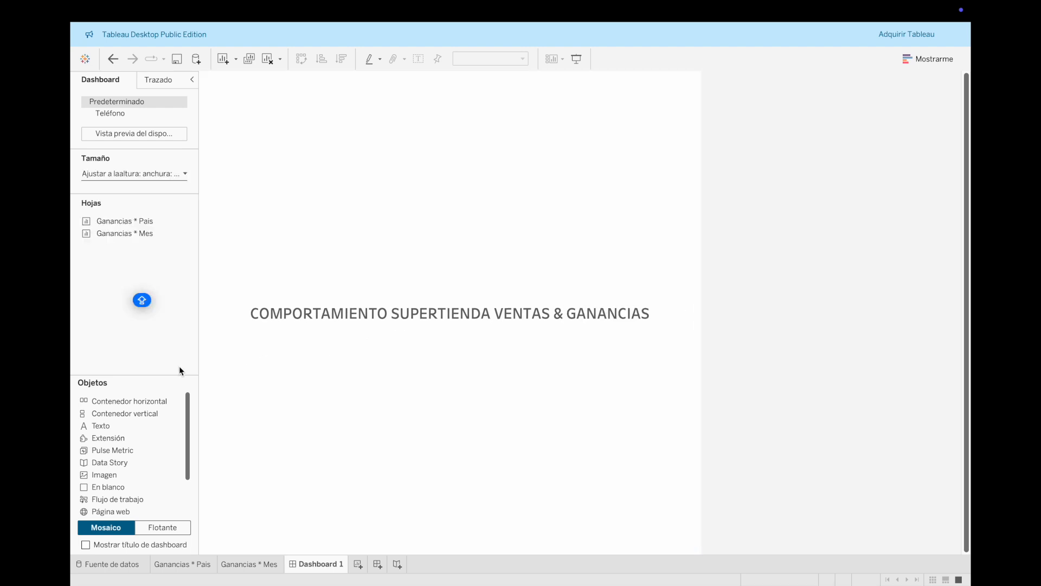
drag(115, 220, 480, 374)
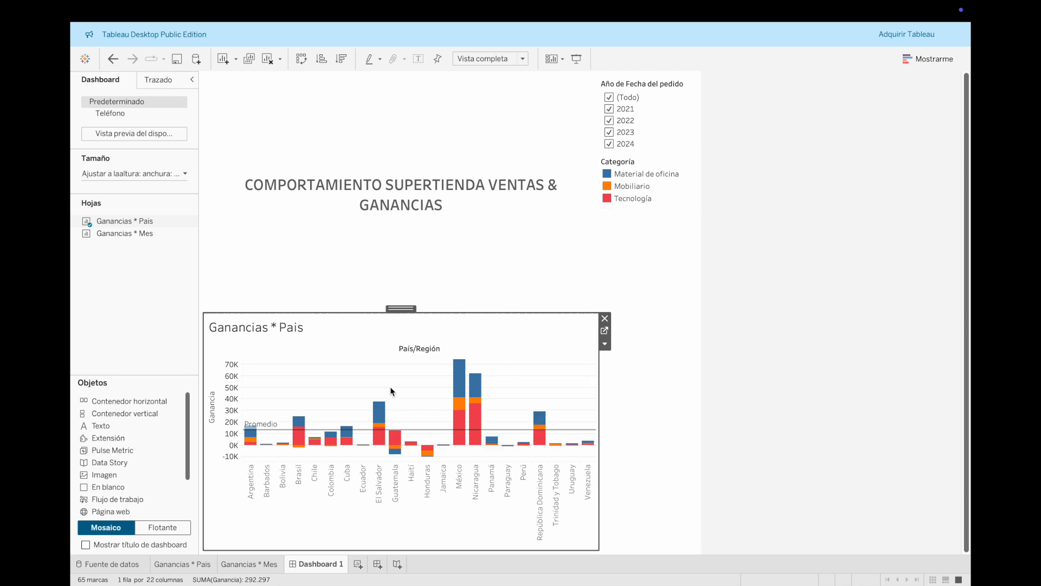
mouse_move(375, 416)
- Place the Ganancias * Mes sheet beneath the country chart and reduce the title object's height to give the charts more room
mouse_move(107, 242)
drag(108, 242, 351, 413)
drag(413, 475, 414, 475)
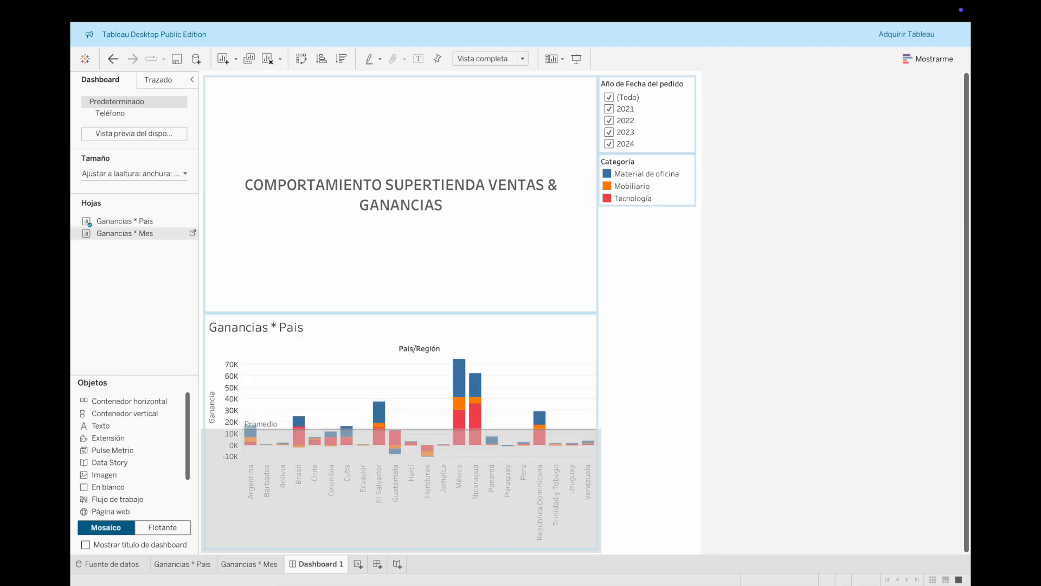
click(436, 313)
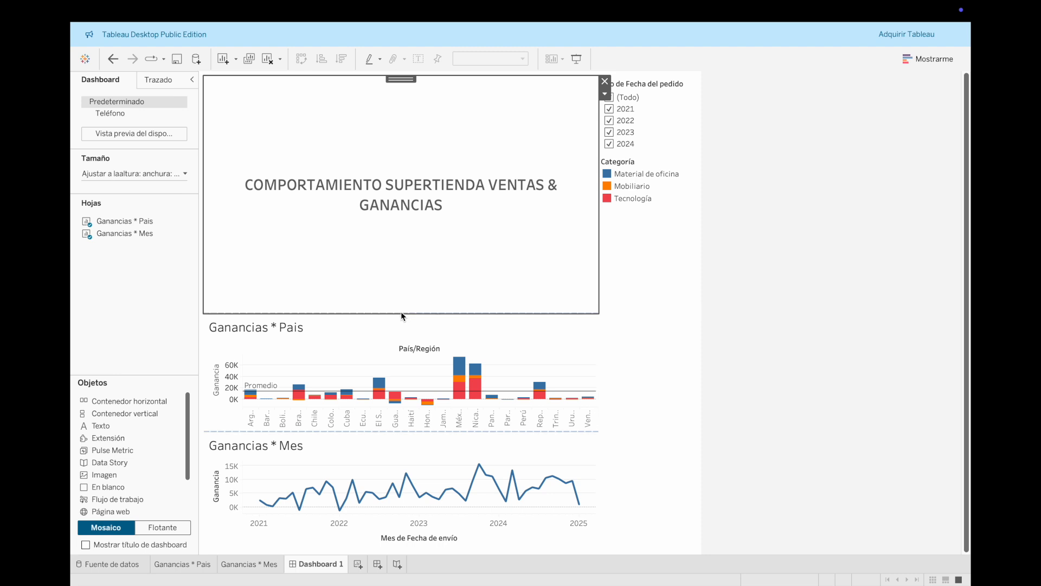
drag(400, 313, 426, 168)
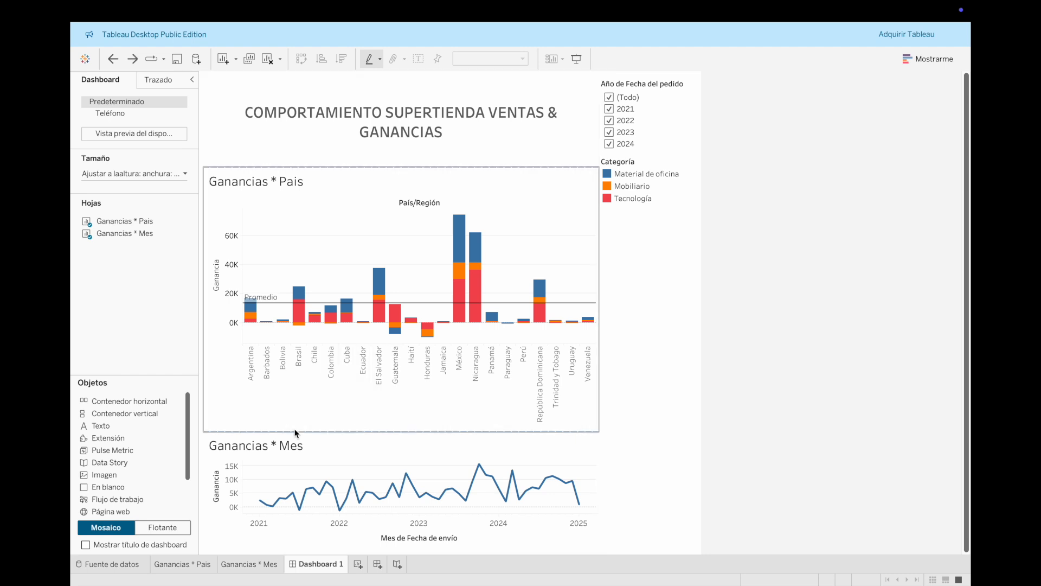
- Test the order-year filter by excluding 2021 and 2022, and include both years again
click(610, 106)
click(609, 120)
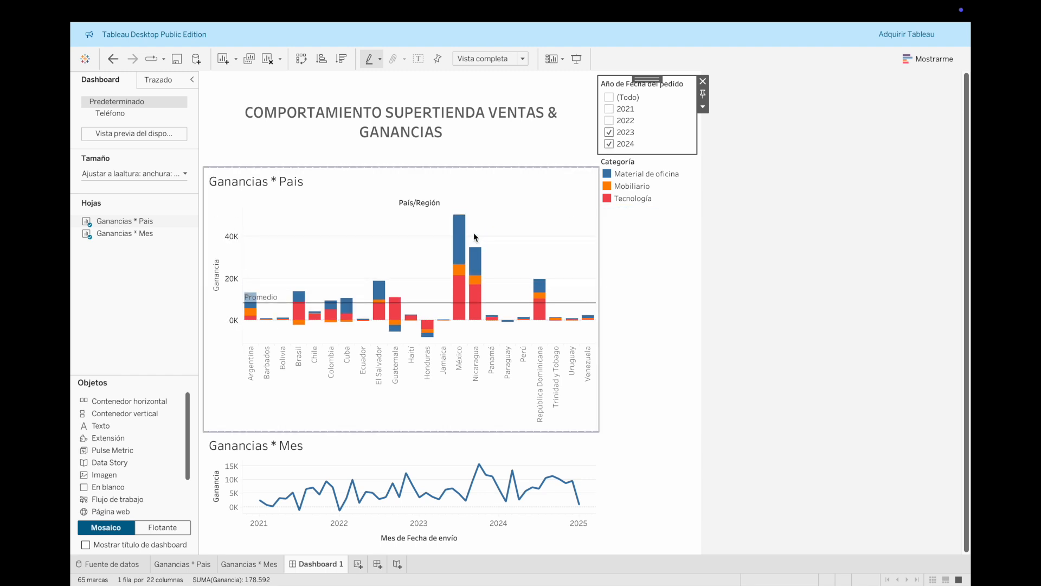
click(609, 121)
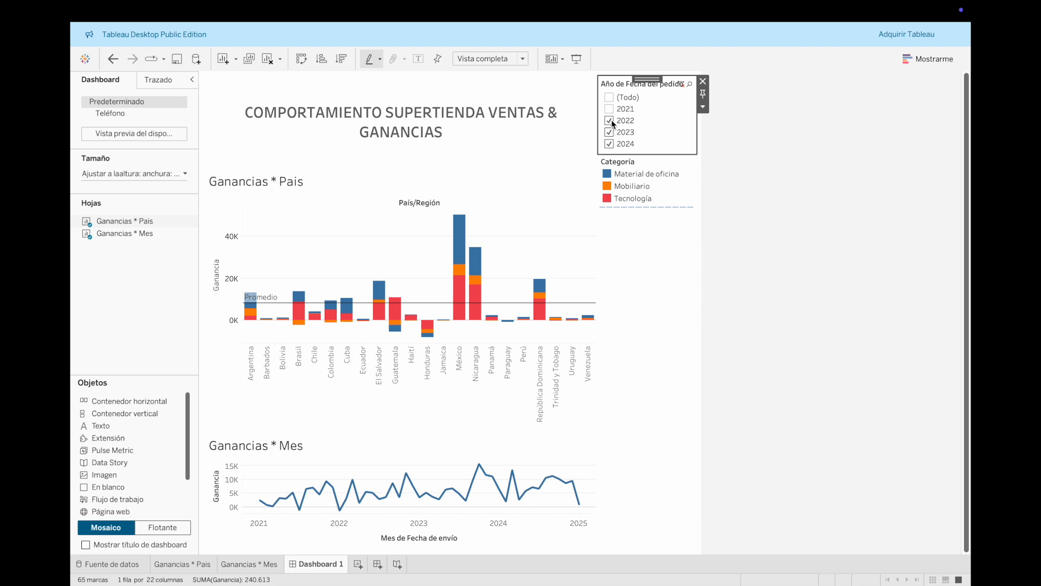
click(612, 108)
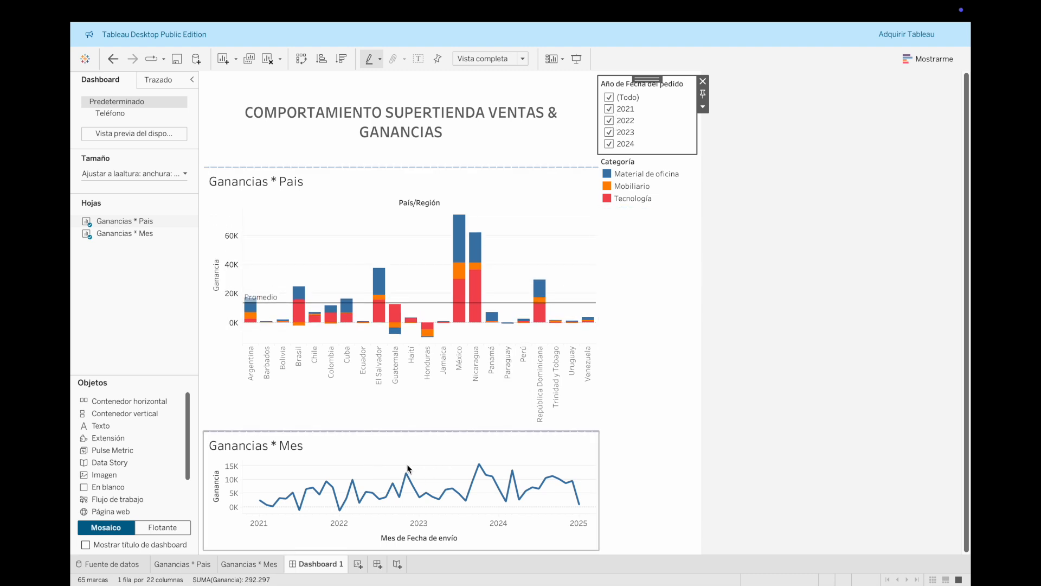
- Apply the order-year filter to all worksheets that use related data sources
click(703, 108)
mouse_move(732, 140)
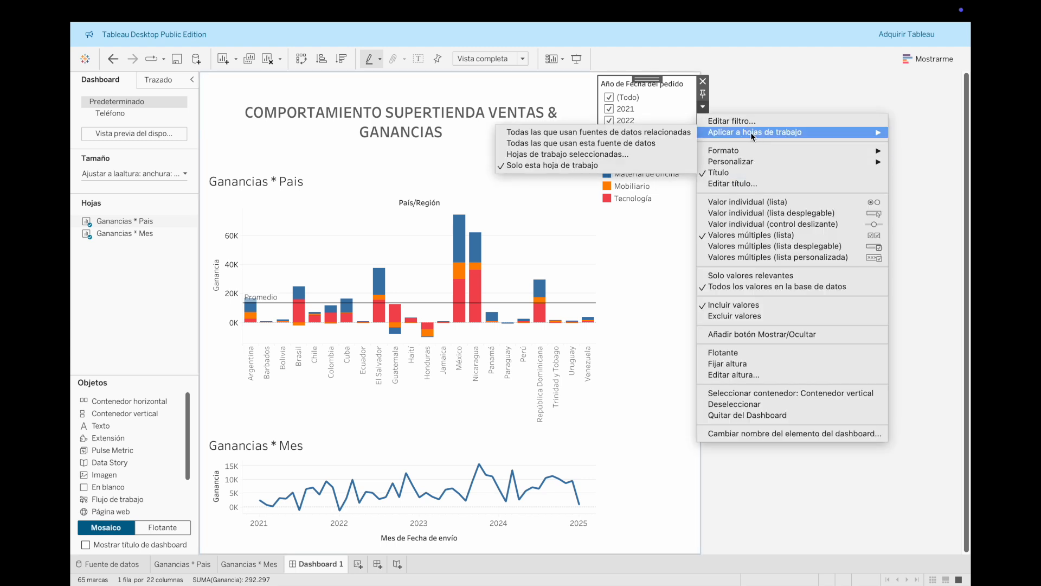
click(611, 136)
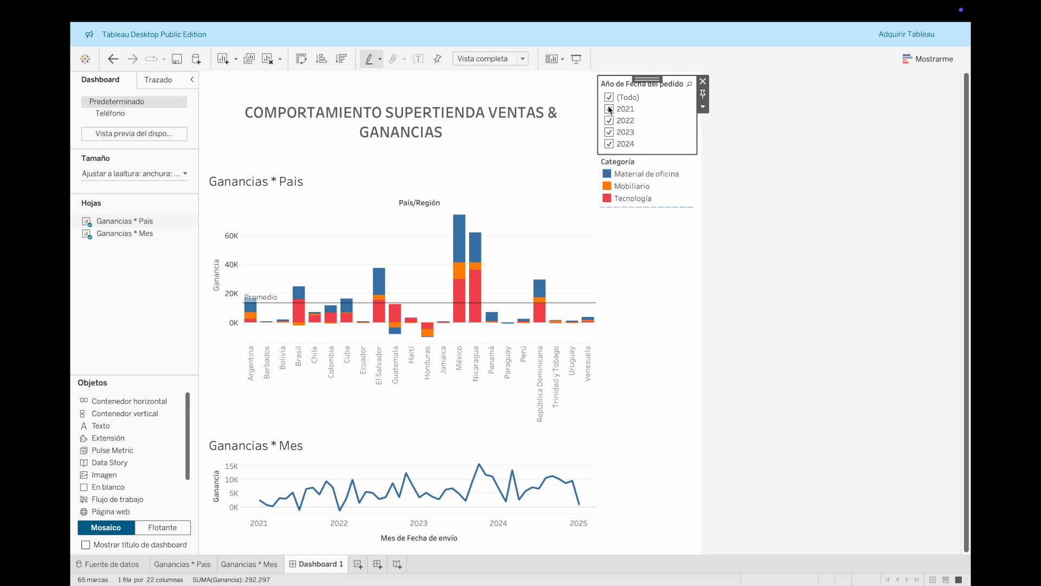
- Test the year filter on both charts by clearing all years and reselecting 2021, 2022, 2023 and 2024 one by one
click(610, 101)
click(610, 108)
click(610, 120)
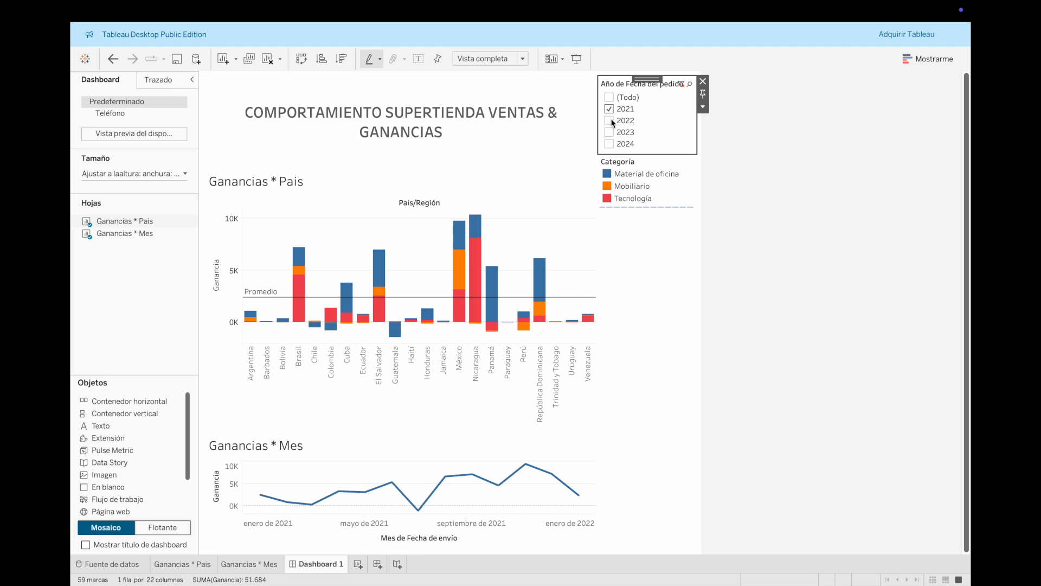
click(610, 132)
click(610, 143)
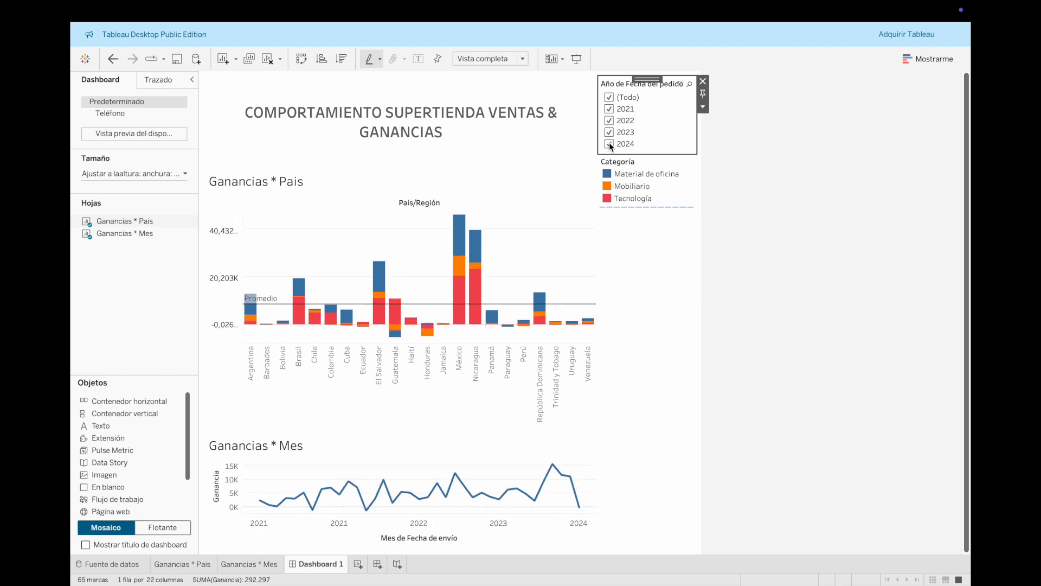
- Insert a blank object above the year filter and shrink it so the filter starts level with the Ganancias * Pais chart
mouse_move(593, 325)
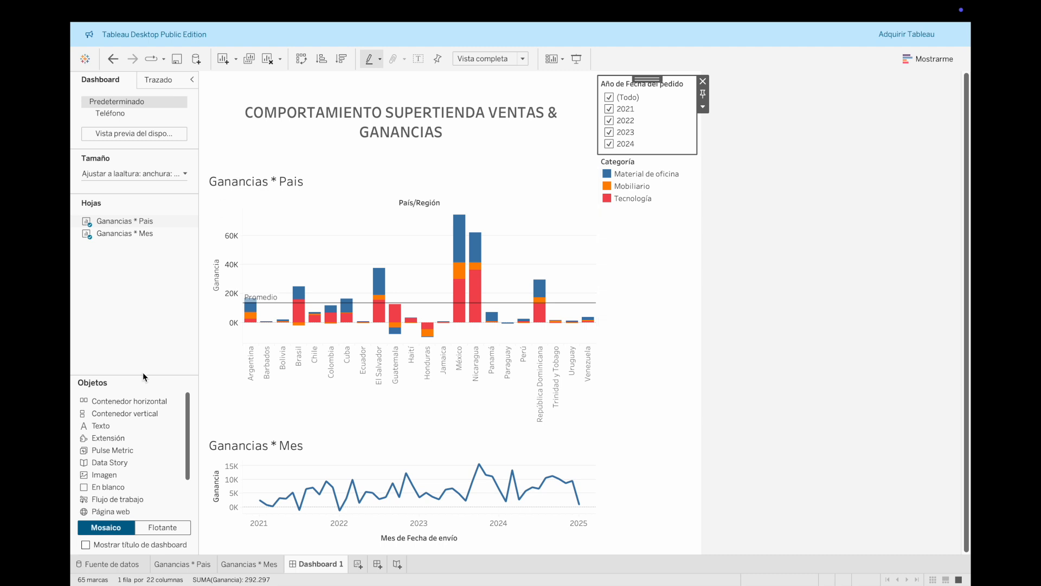
mouse_move(111, 485)
mouse_down()
mouse_move(507, 286)
mouse_move(620, 157)
mouse_move(636, 99)
mouse_up()
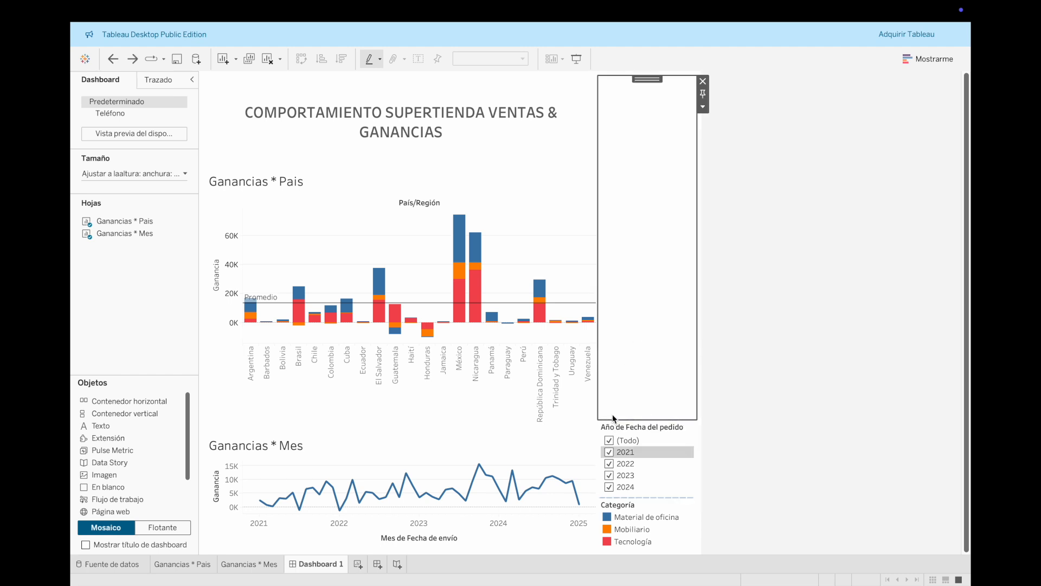
drag(612, 424, 629, 169)
key(Delete)
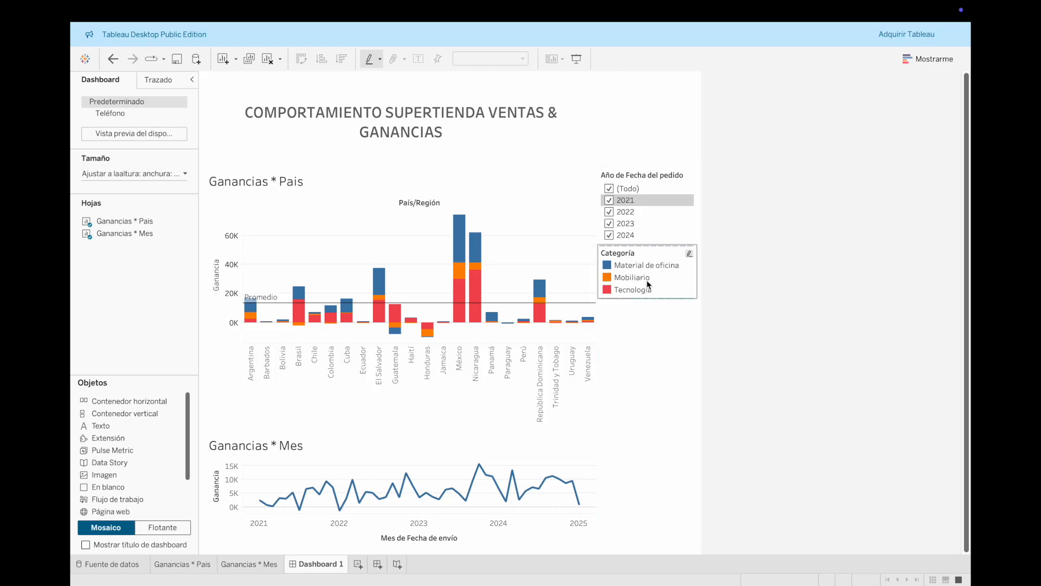
- Move the year filter below the Categoría legend and extend the Ganancias * Mes chart upward to make it taller
drag(646, 175, 635, 326)
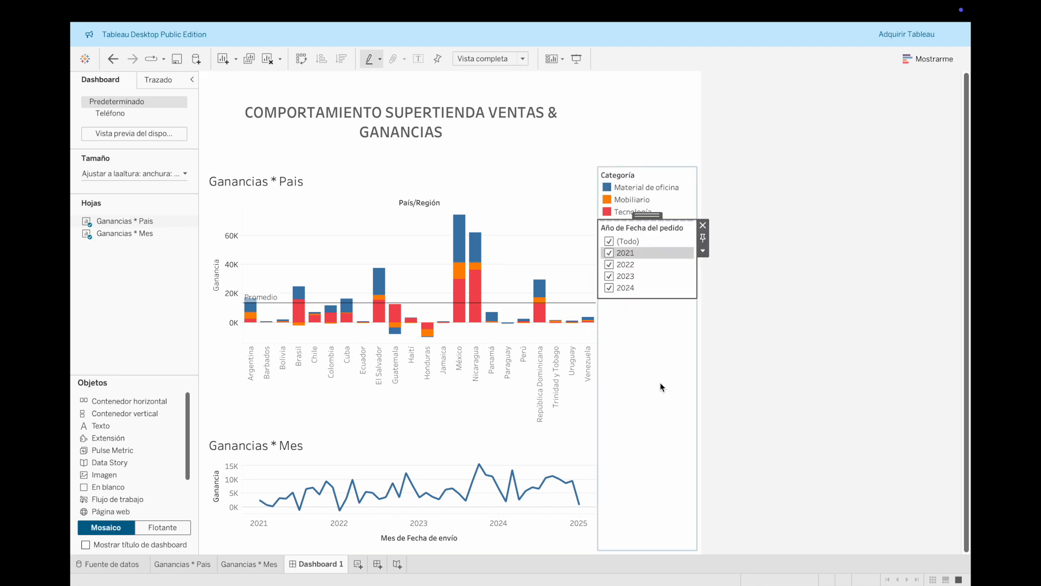
click(332, 450)
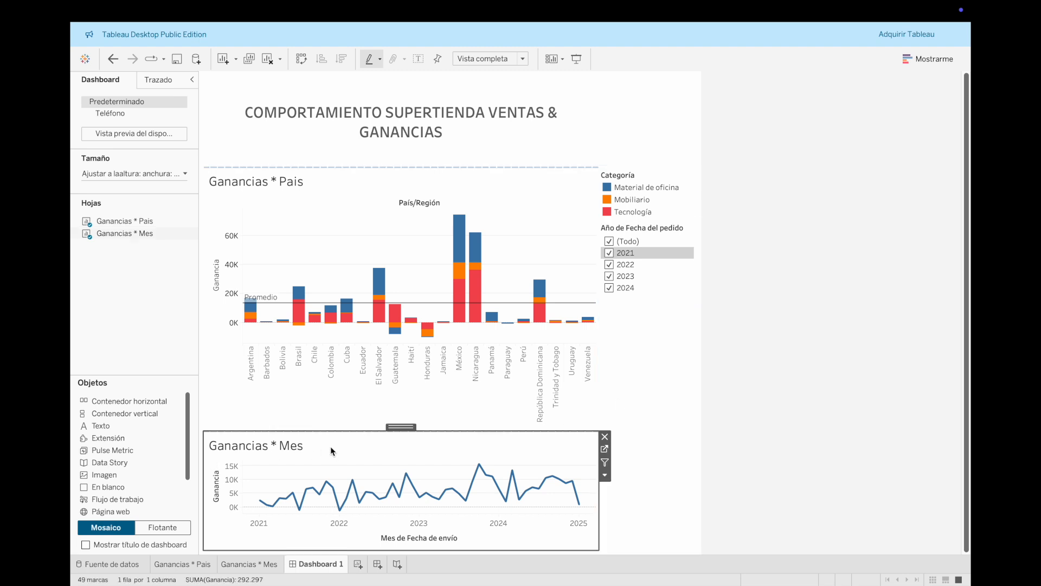
drag(326, 430, 328, 393)
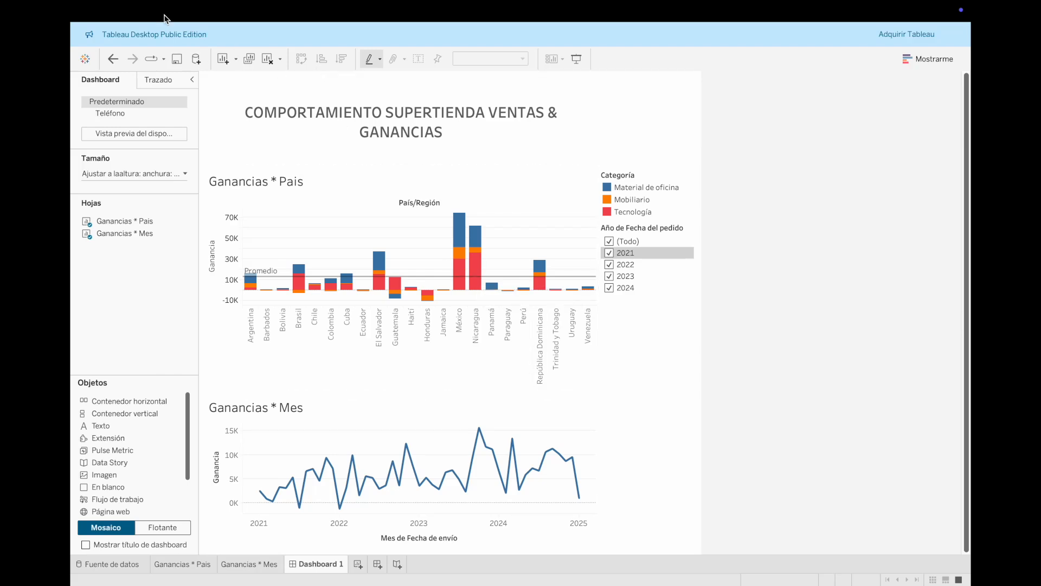
- Review the workbook's saving and export options and the list of available dashboard objects
mouse_move(163, 3)
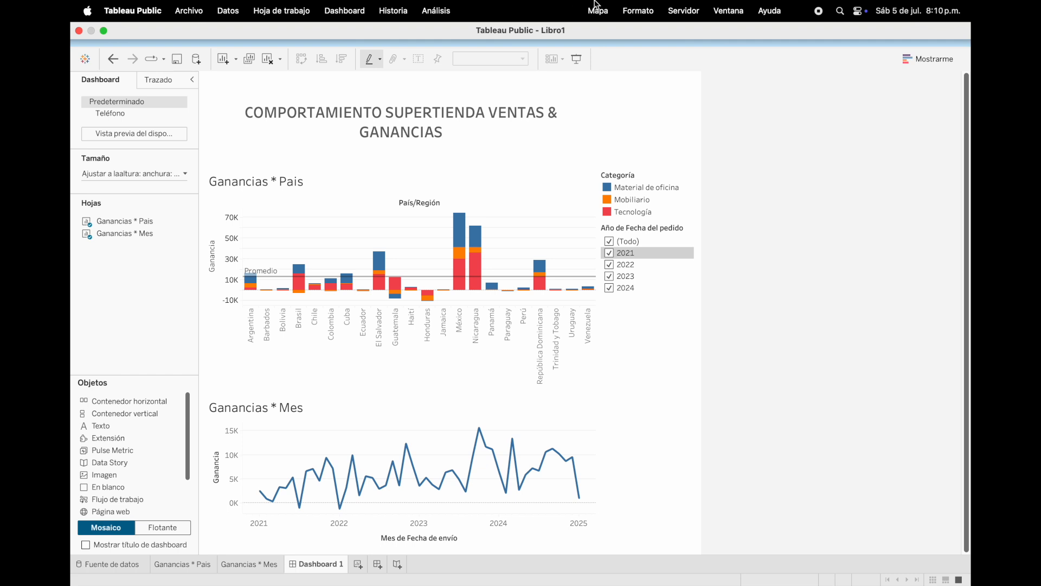
click(198, 12)
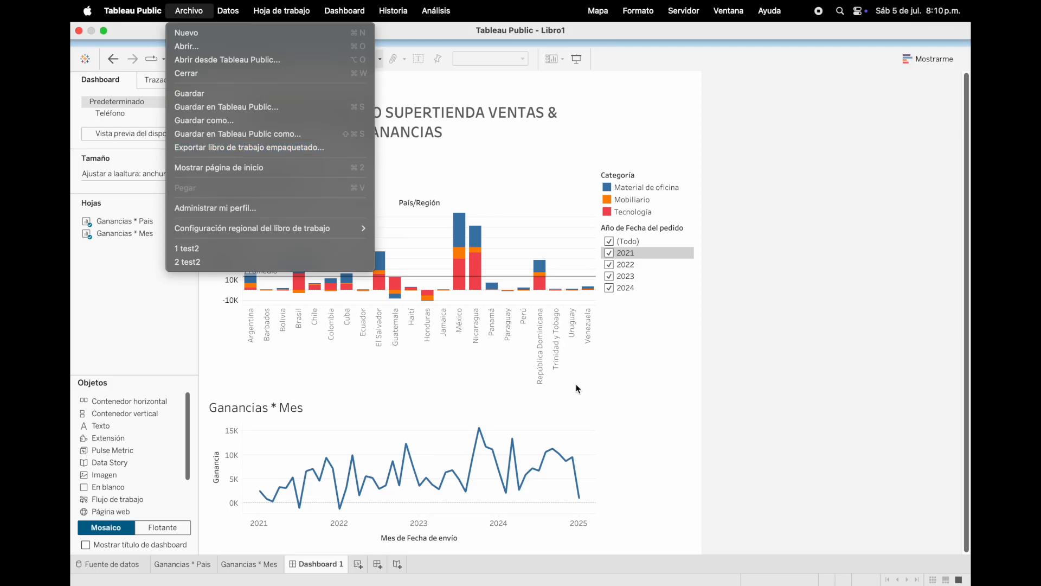
click(656, 370)
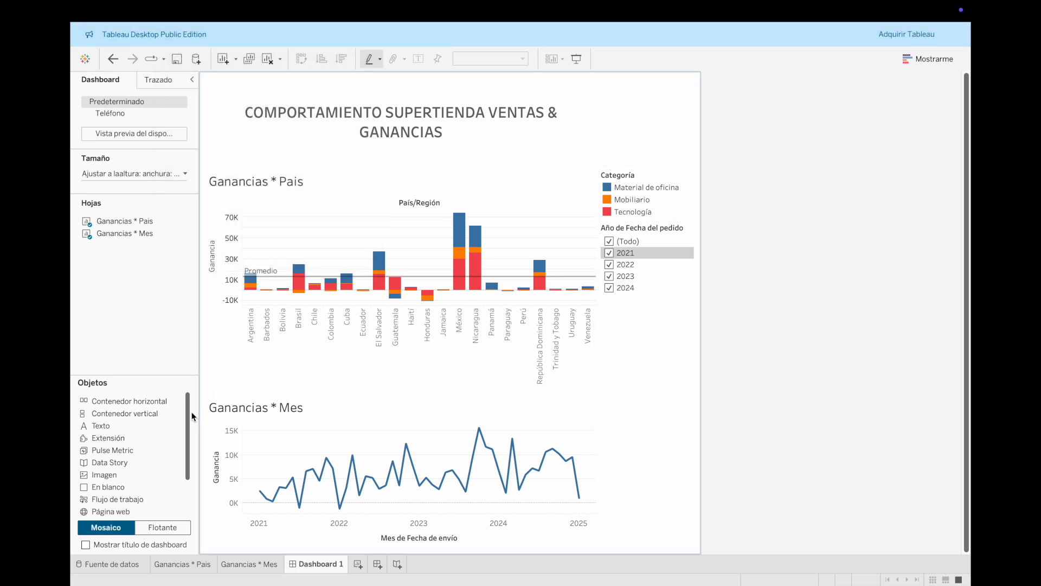
scroll(103, 446, down, 3)
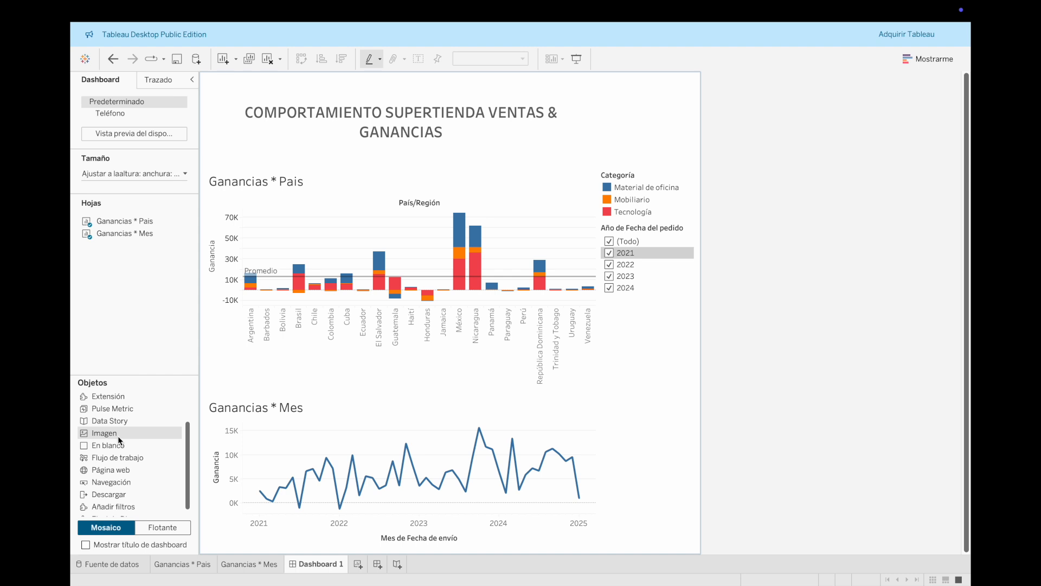
scroll(118, 437, down, 1)
click(119, 437)
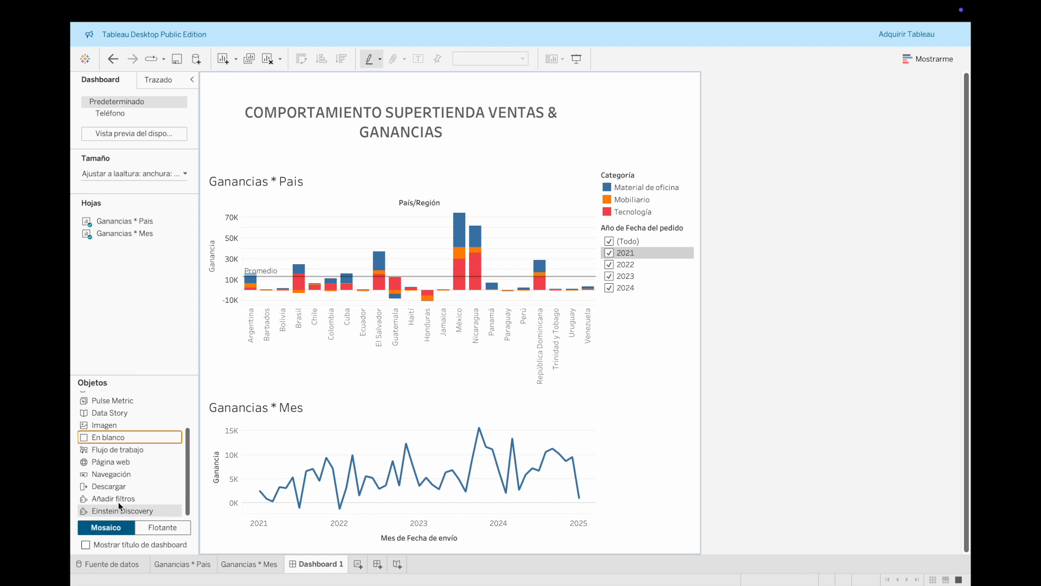
scroll(115, 485, up, 4)
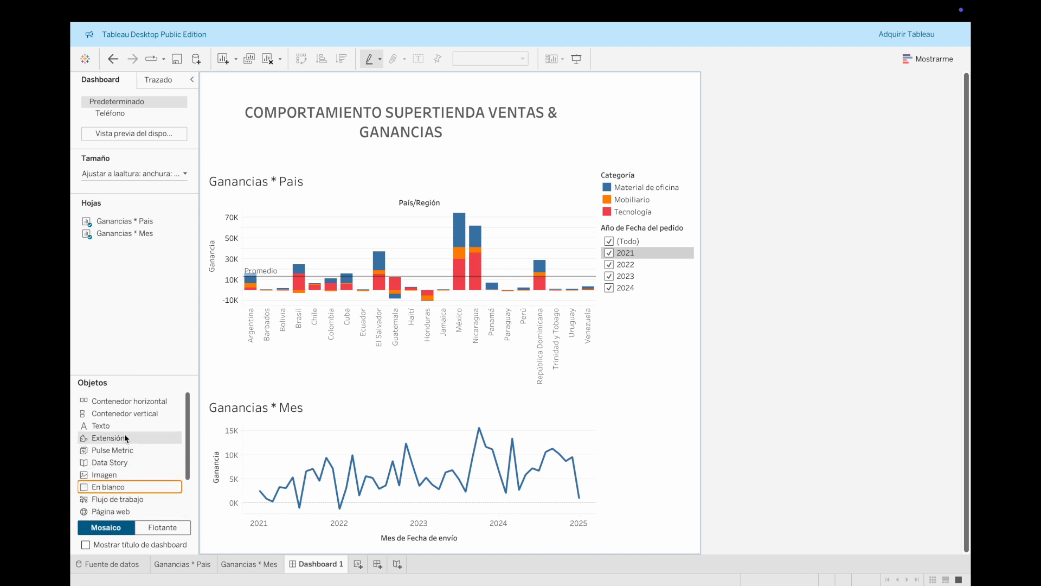